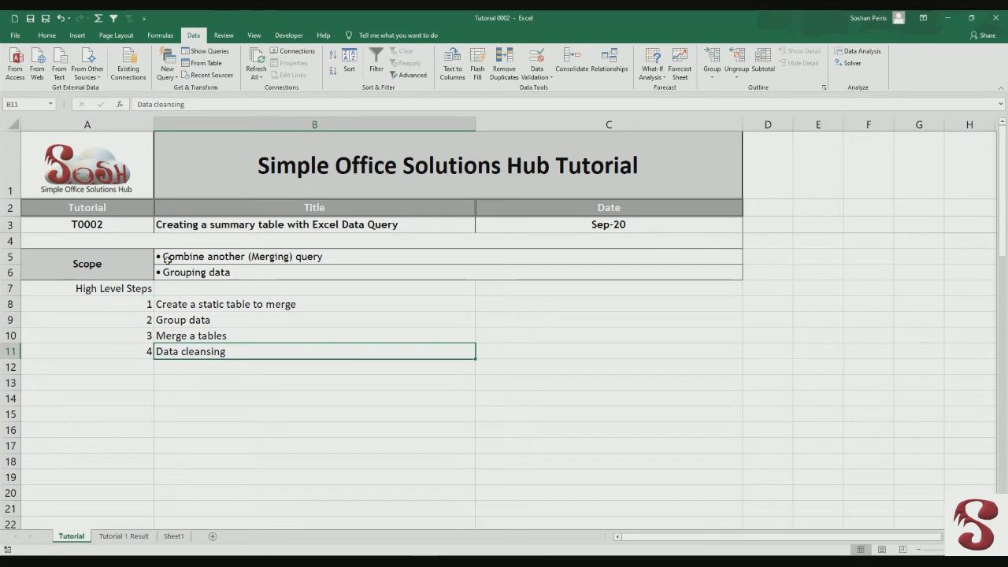
Review the scope and high-level steps of T0002 and the previous tutorial's summary on the Tutorial sheet
left_click(156, 258)
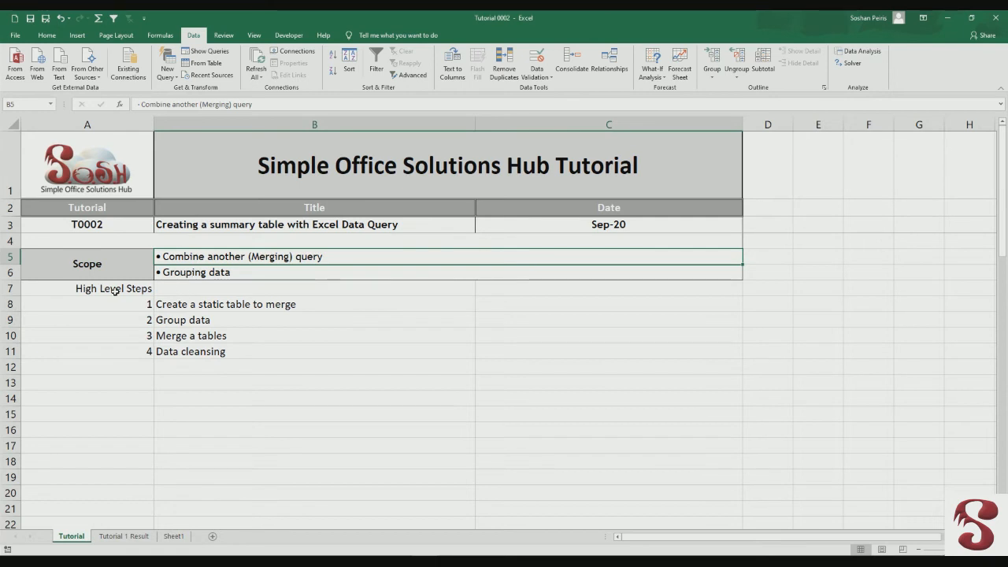
left_click(156, 308)
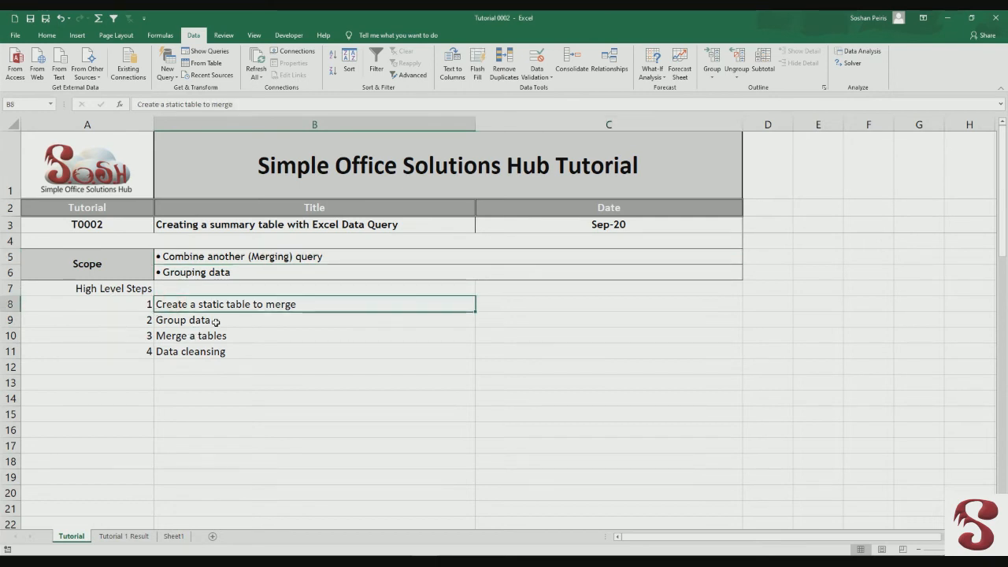
left_click(212, 322)
left_click(220, 335)
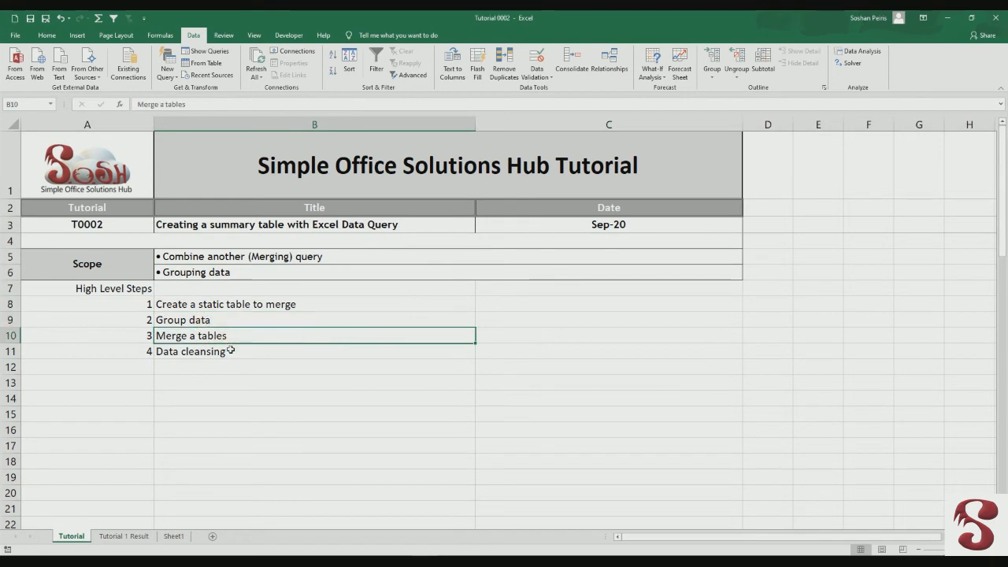
left_click(229, 352)
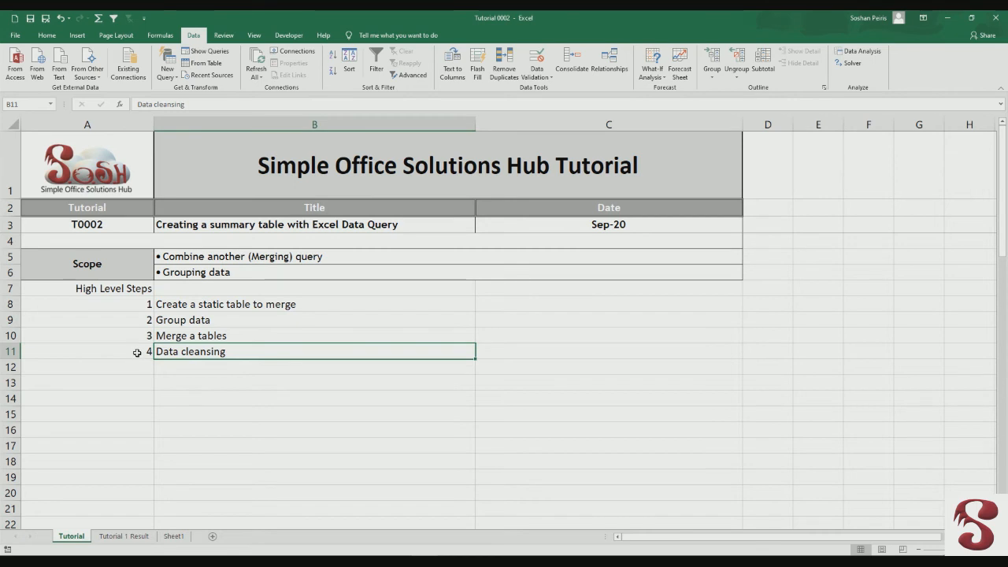
scroll(133, 436, "down", 6)
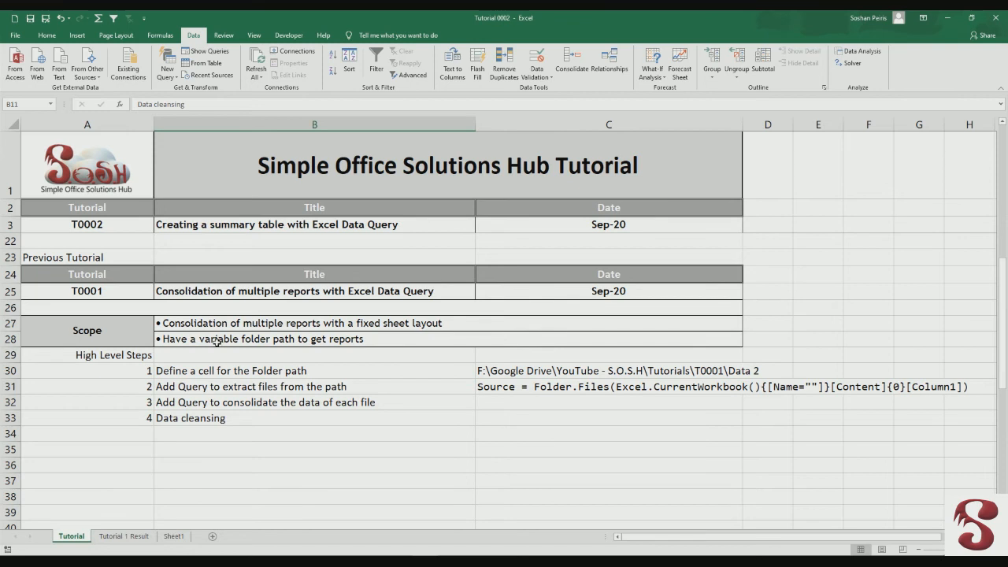
Examine the folder path, the consolidated sales table and the file list on the Tutorial 1 Result sheet
left_click(131, 538)
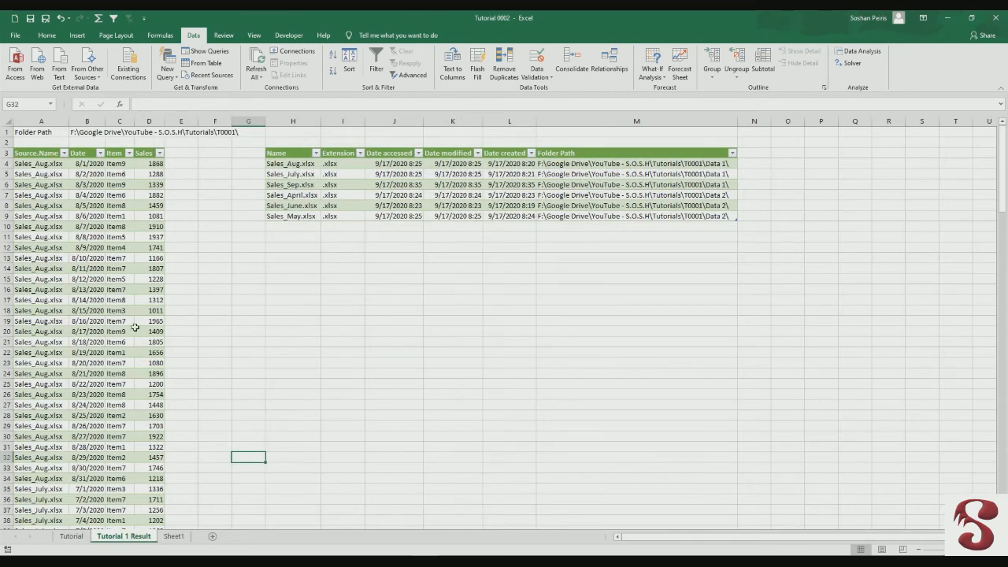
left_click(30, 133)
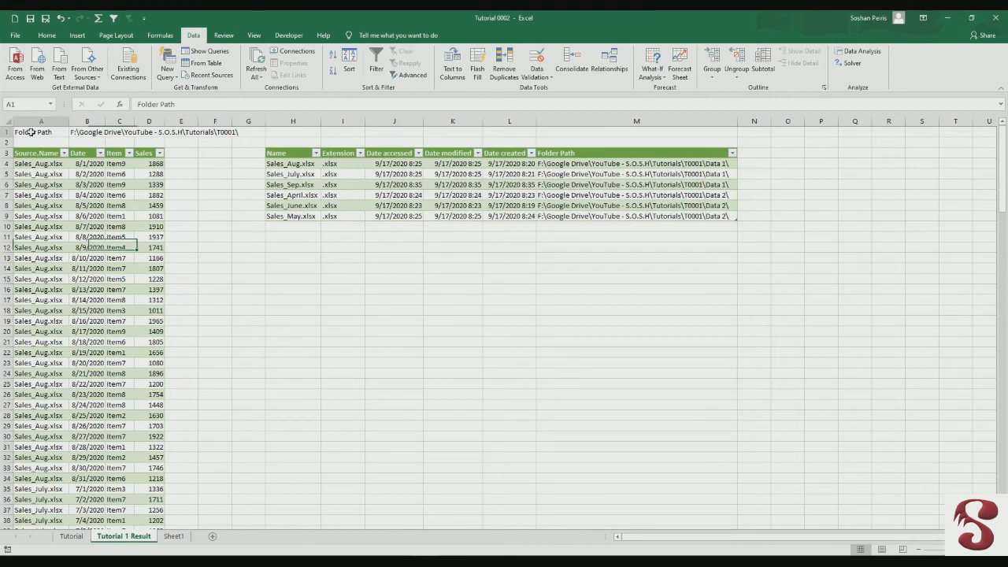
left_click(75, 132)
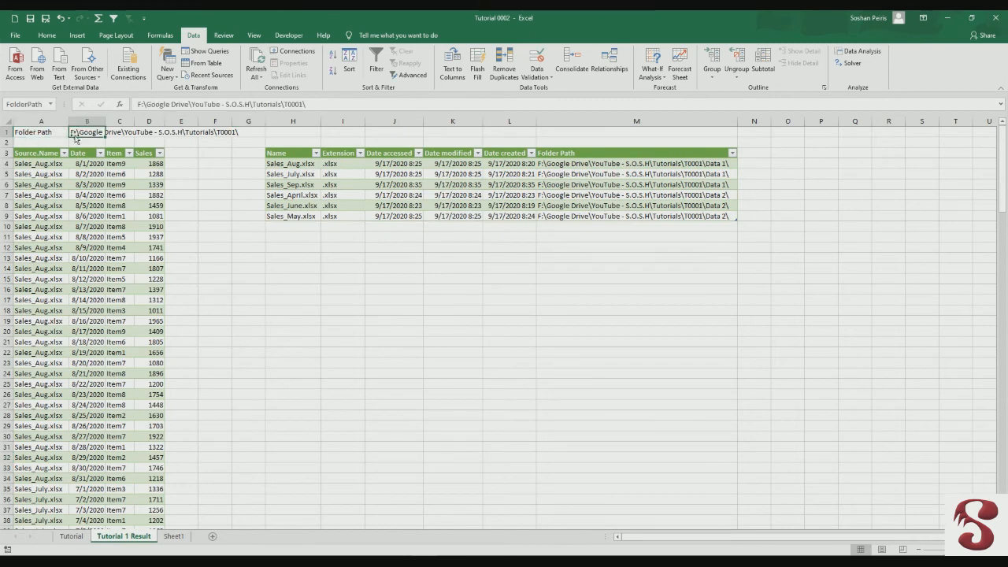
left_click_drag(31, 153, 148, 447)
left_click_drag(290, 163, 639, 211)
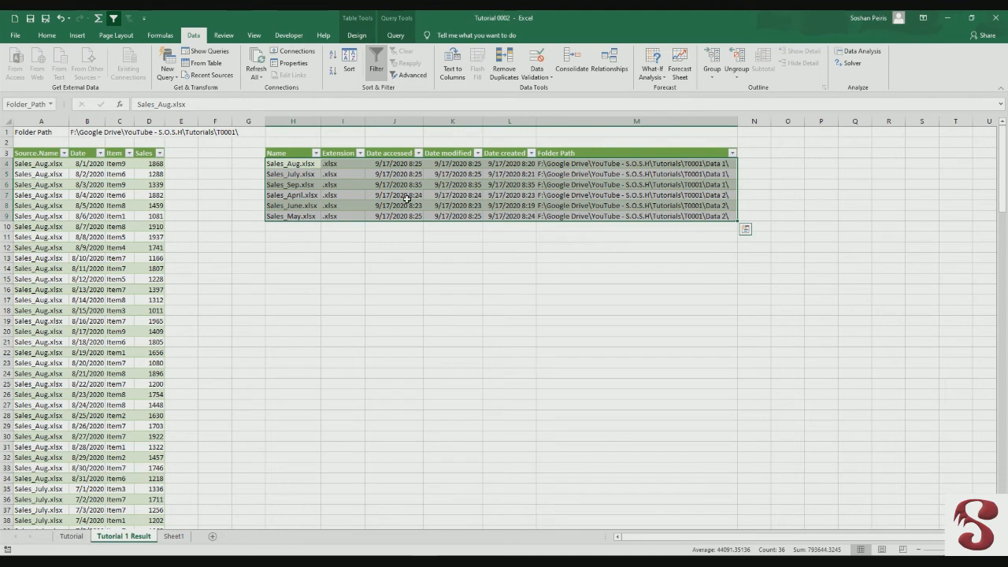
Return to the Tutorial sheet and review the high-level step about creating a static table to merge
left_click(71, 536)
left_click(180, 371)
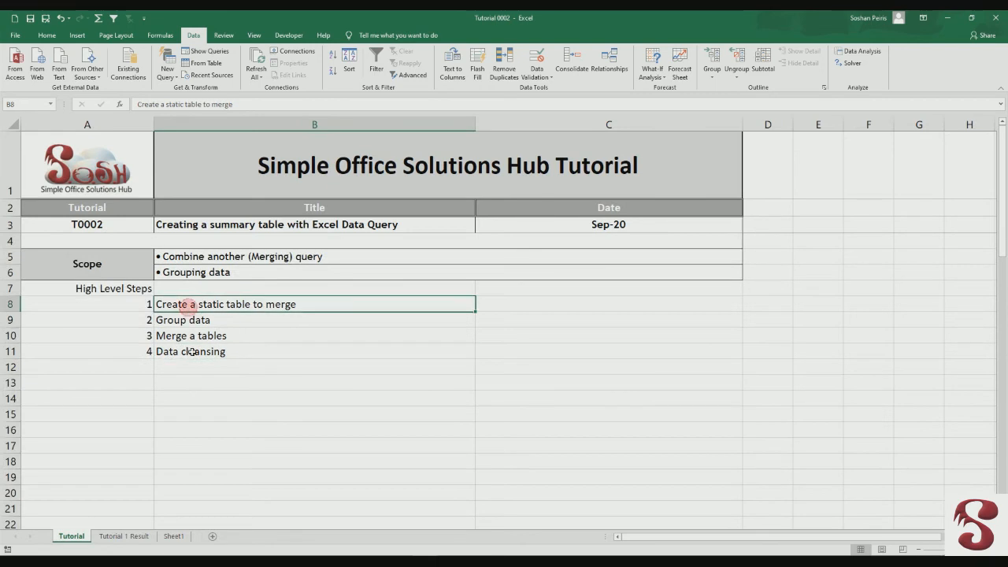
left_click(187, 308)
Copy all the Item column values of the sales table on the Tutorial 1 Result sheet
left_click(122, 535)
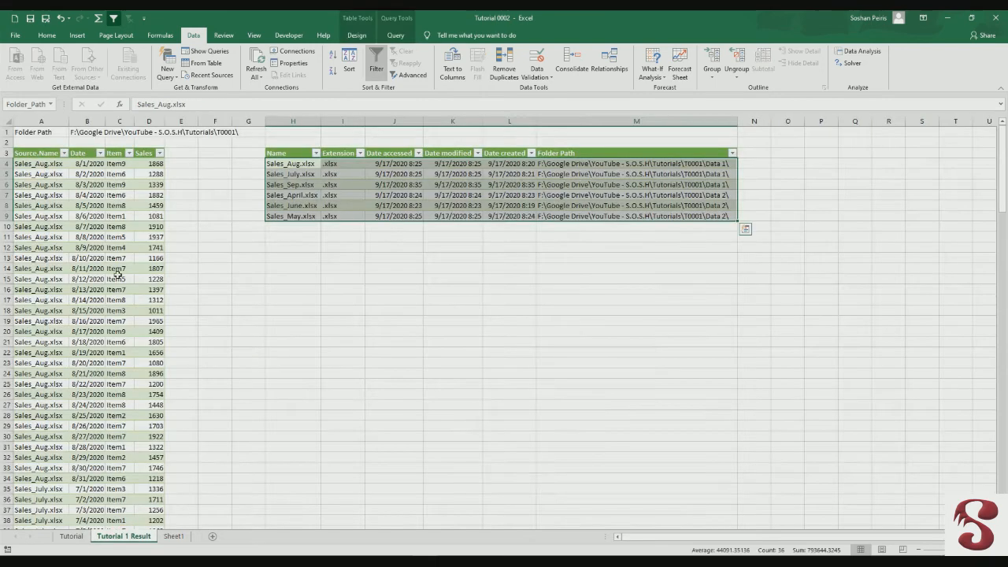
left_click_drag(116, 163, 128, 301)
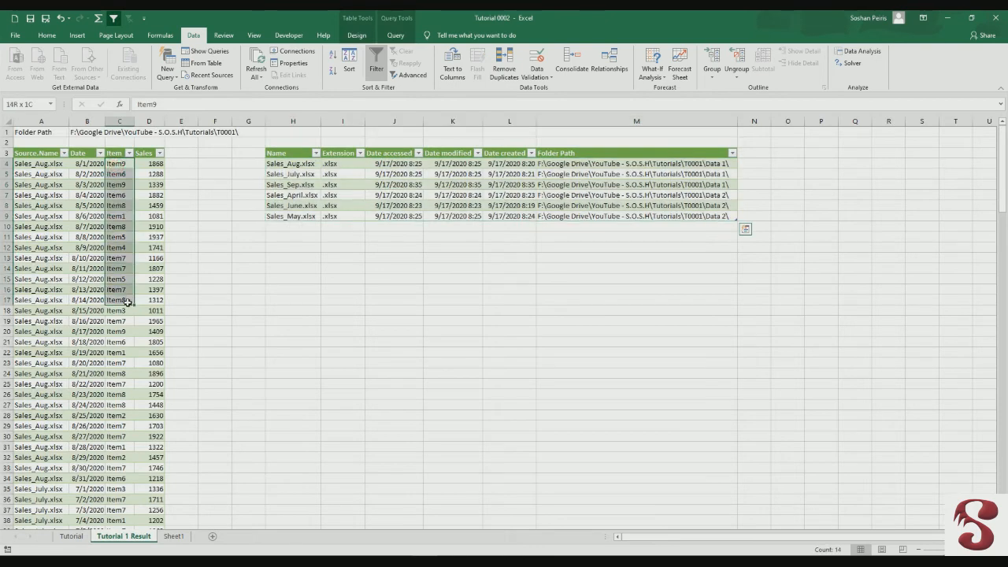
left_click_drag(127, 302, 128, 303)
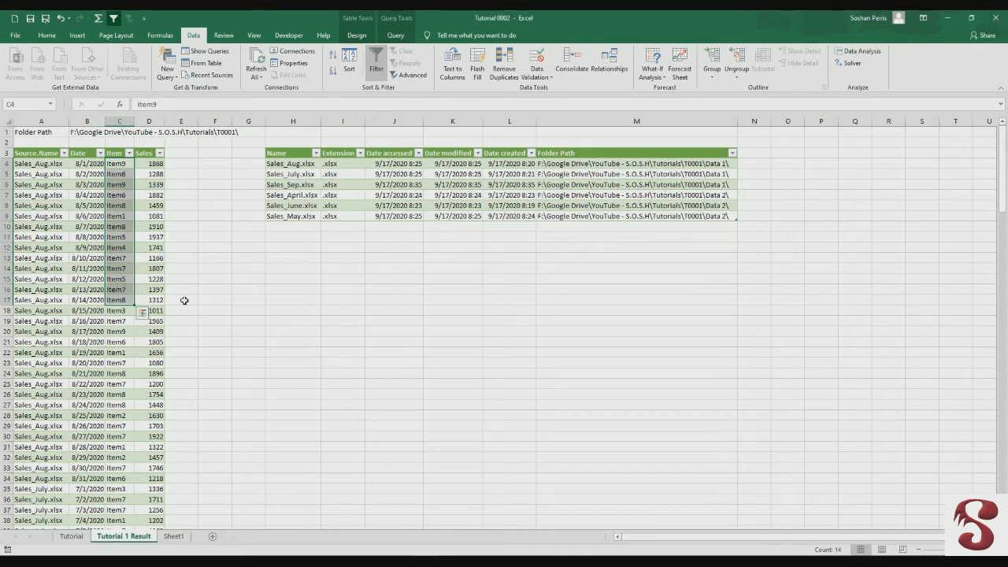
left_click(120, 164)
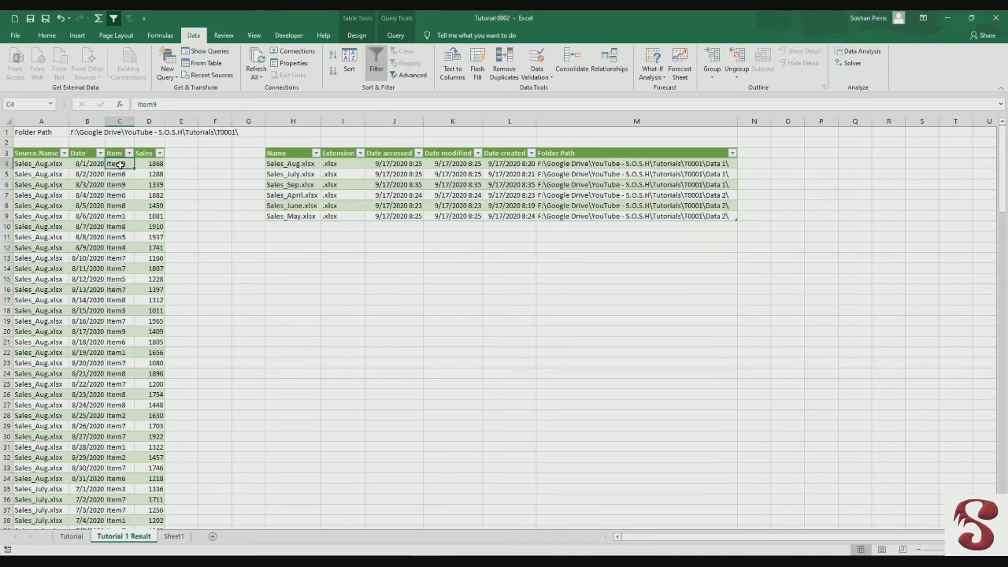
key("ctrl+shift+Down")
key("ctrl+c")
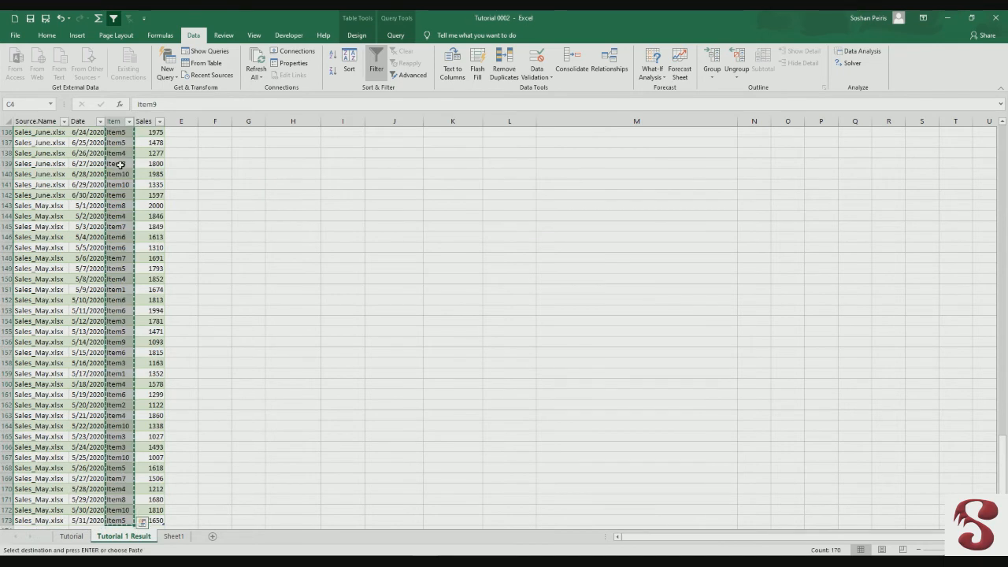
scroll(142, 258, "up", 4)
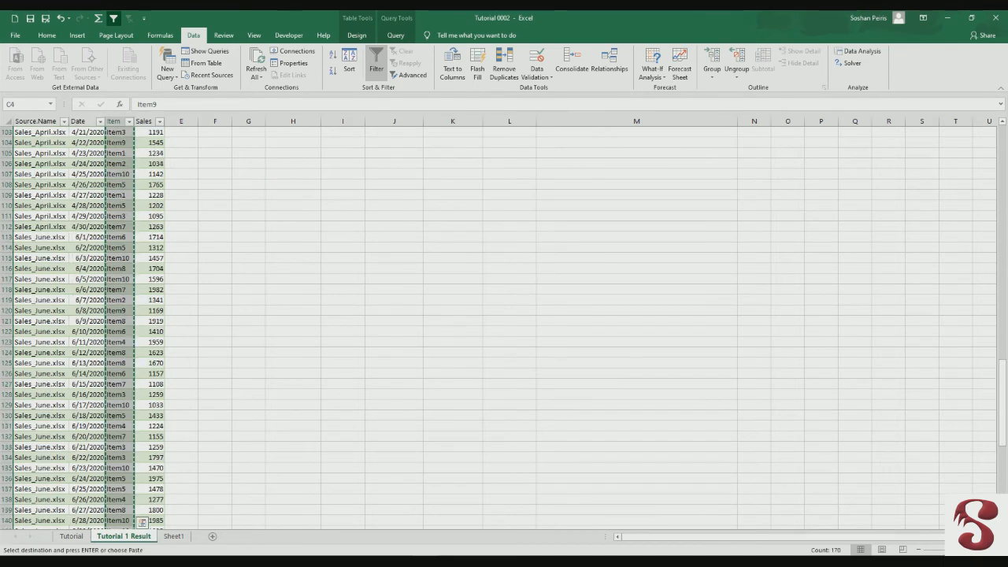
Paste the copied item list as values into Sheet1 starting at cell A1
left_click(173, 537)
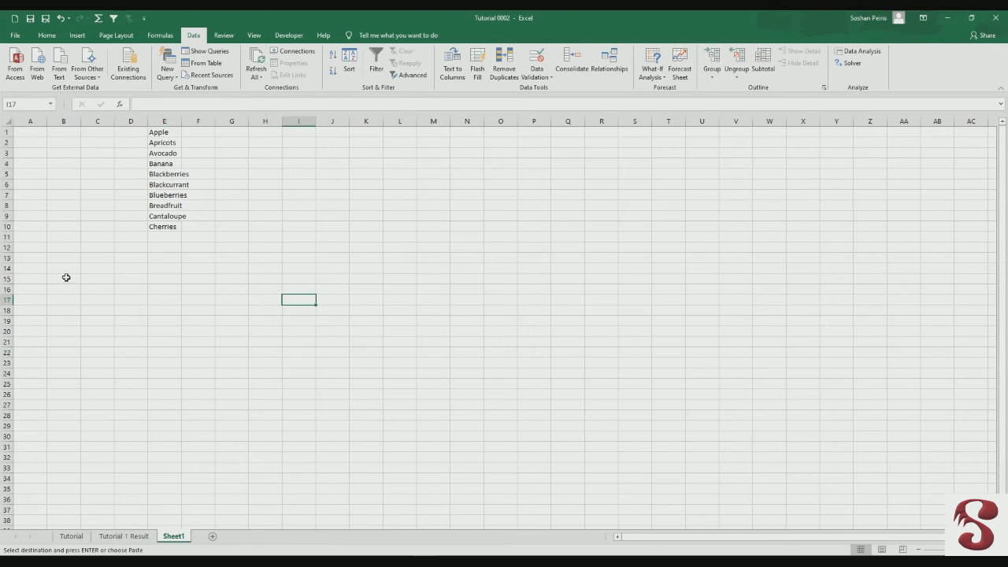
left_click(27, 131)
right_click(29, 134)
left_click(26, 131)
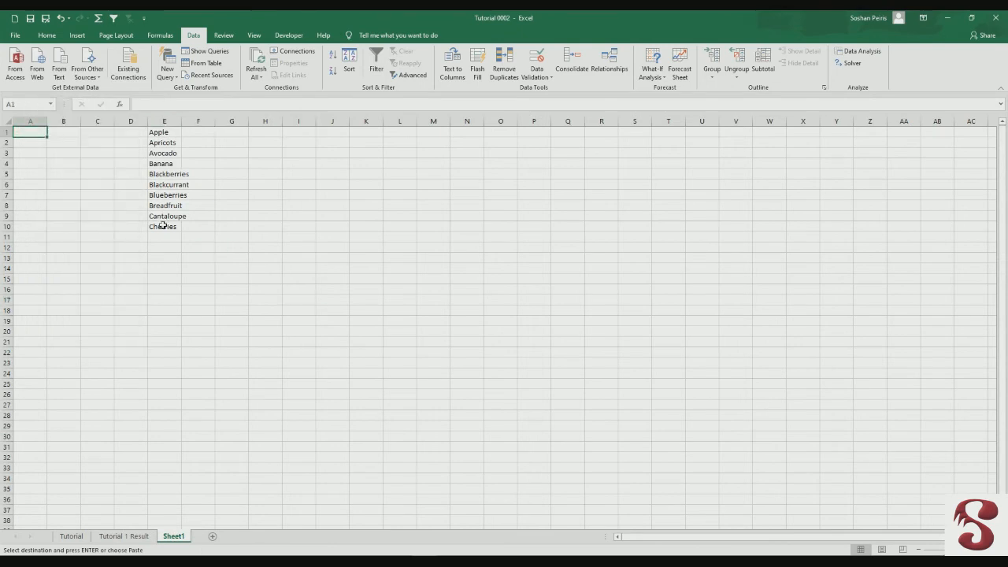
right_click(28, 132)
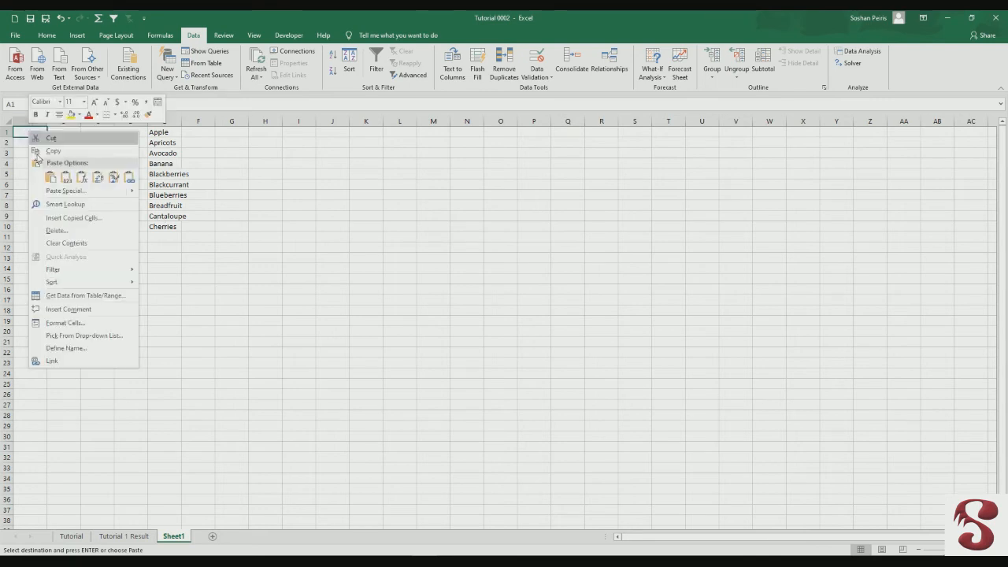
left_click(66, 179)
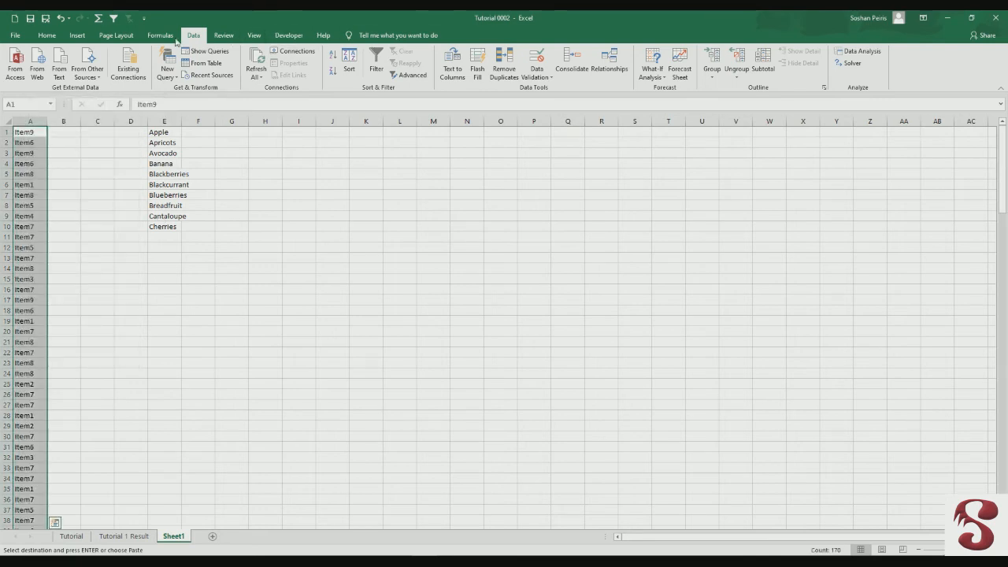
Remove the duplicate items from column A of Sheet1, treating the data as having no headers
left_click(508, 77)
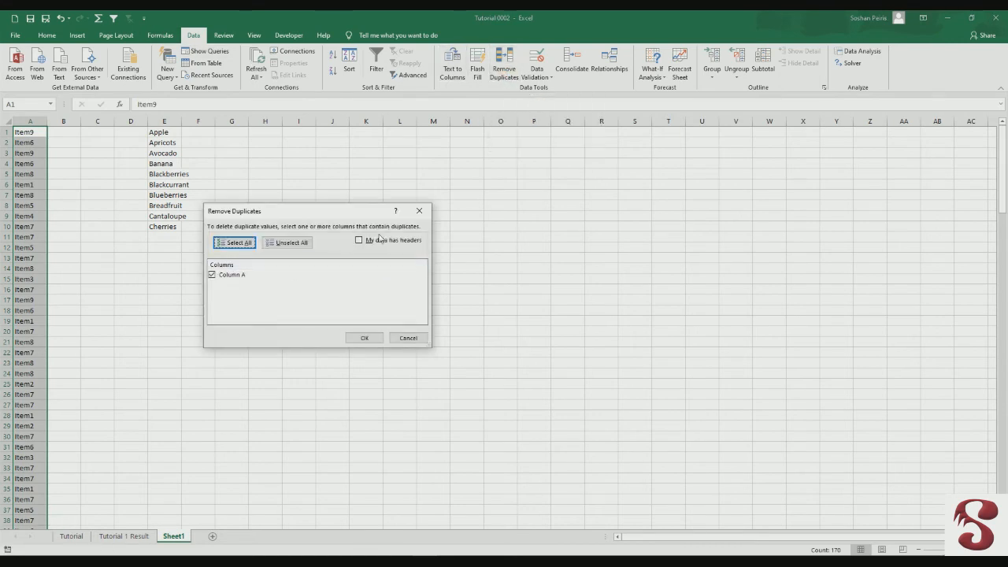
left_click(363, 337)
left_click_drag(27, 132, 41, 227)
Insert a blank cell above the item list, shifting the items down, and enter the header "Item No" in A1
left_click(35, 135)
right_click(37, 132)
left_click(64, 222)
left_click(43, 248)
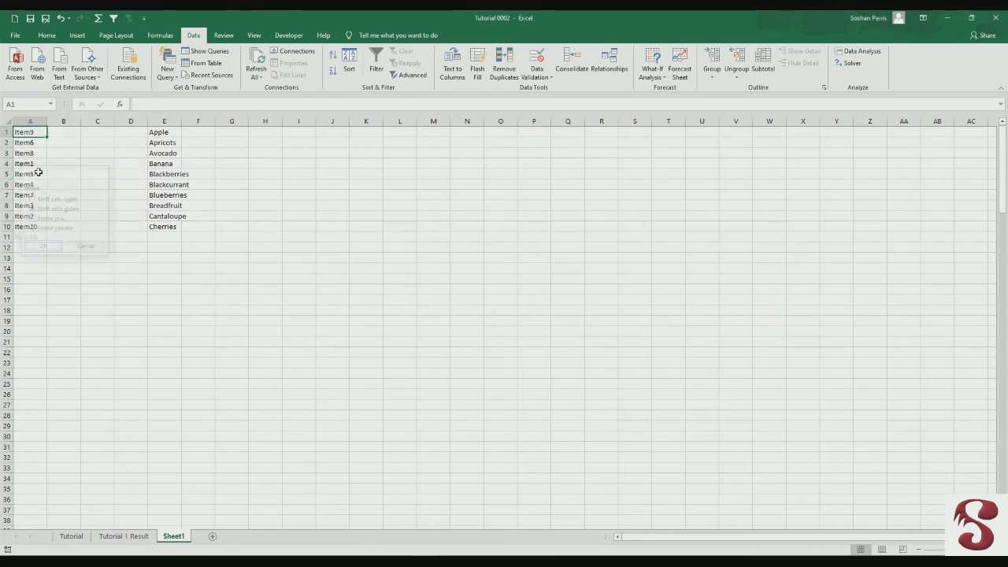
type("I")
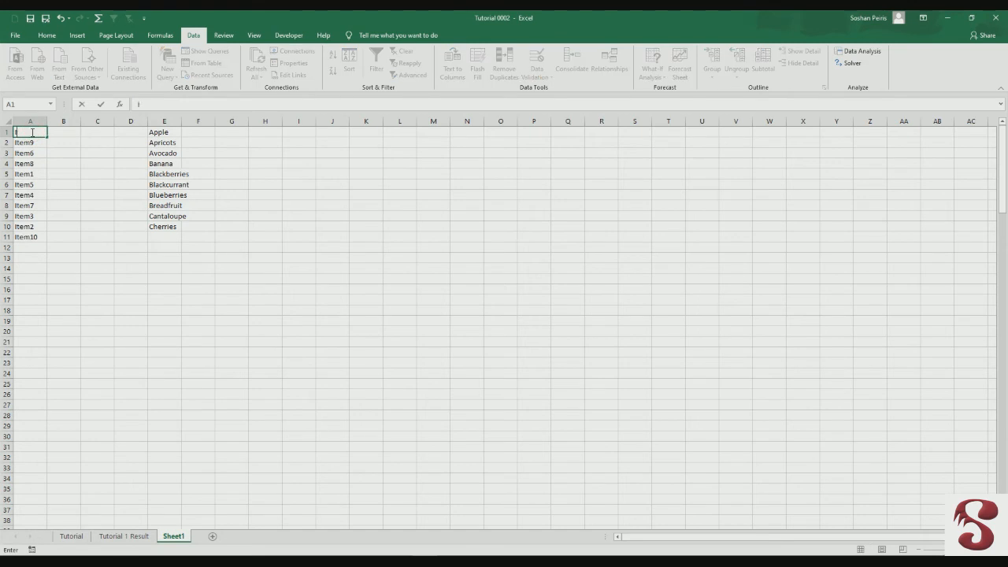
type("tem Nuo")
key("Return")
Enter the header "Names" in cell B1
left_click(31, 132)
key("Tab")
type("M")
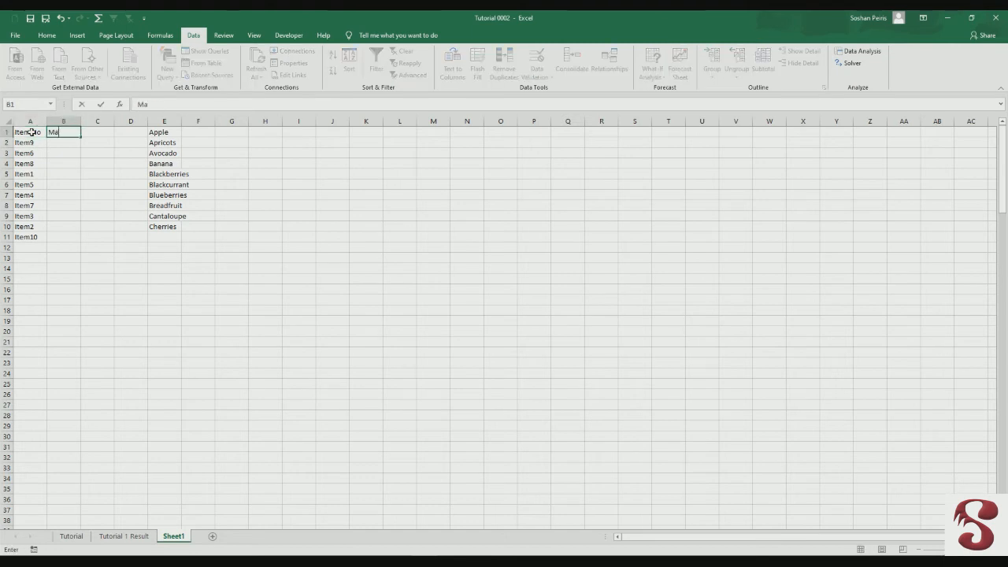
key("BackSpace")
type("Name")
key("Tab")
Move the fruit names from E1:E10 to B2:B11, beside the item numbers
key("Tab")
key("Tab")
key("ctrl+shift+Down")
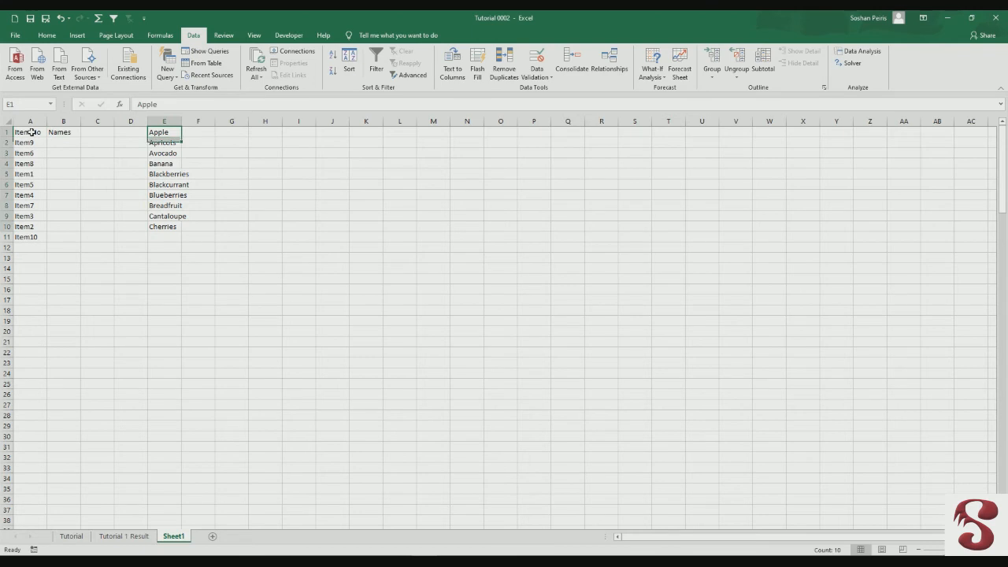
key("ctrl+space")
key("ctrl+shift+Up")
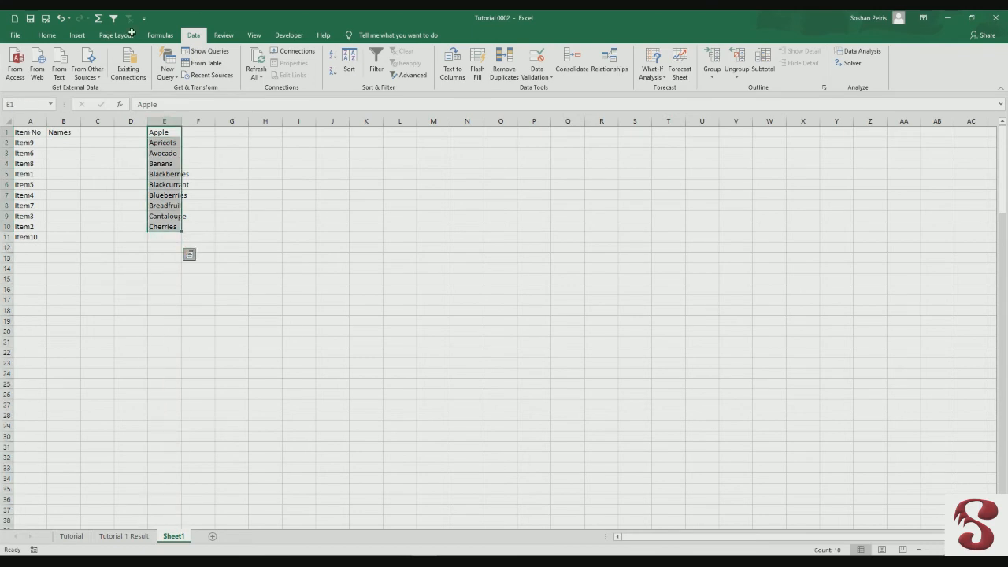
key("ctrl+q")
left_click_drag(181, 158, 81, 168)
left_click(263, 193)
Convert the range A1:B11 into a table with headers
left_click_drag(30, 132, 73, 235)
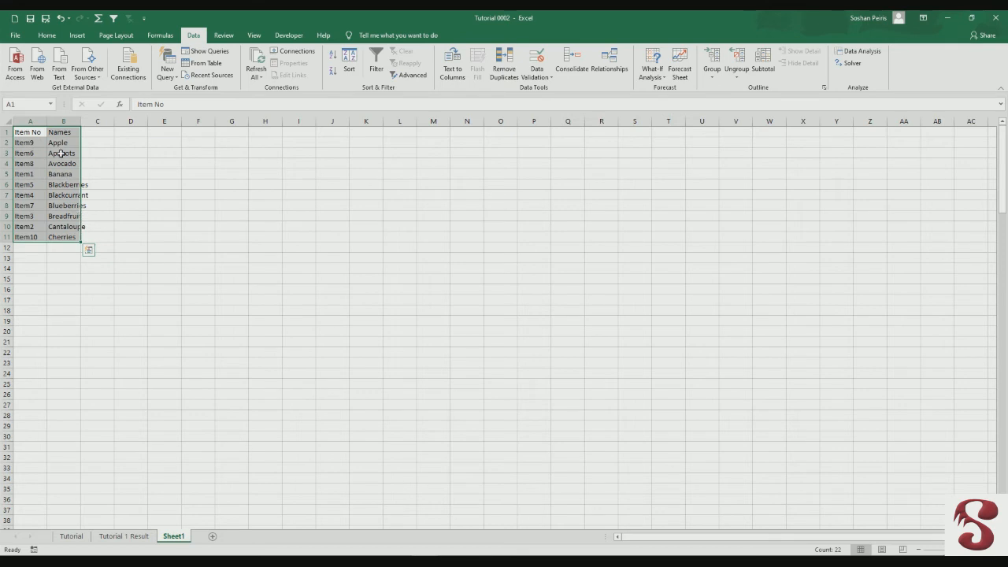
left_click(75, 35)
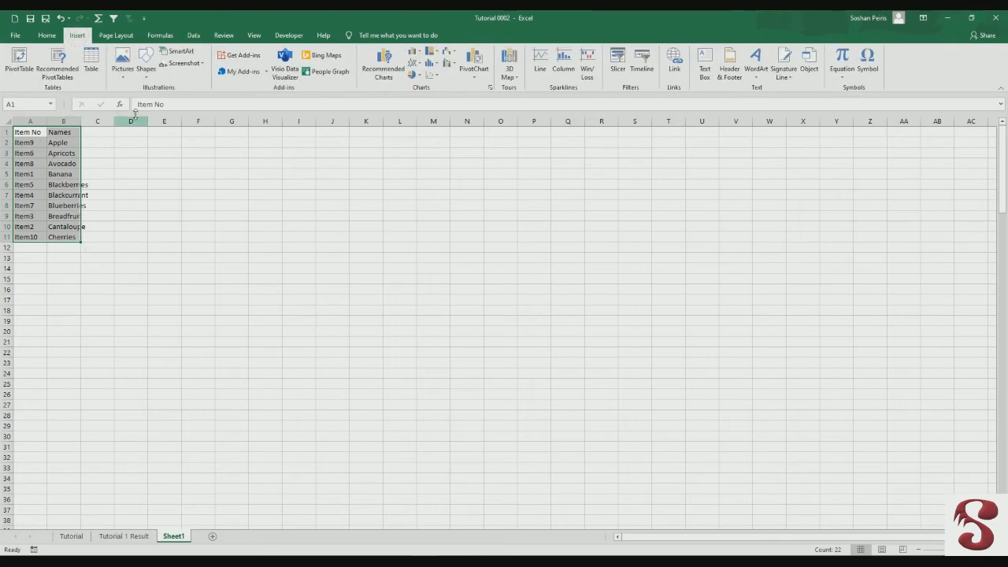
left_click(92, 63)
left_click(276, 279)
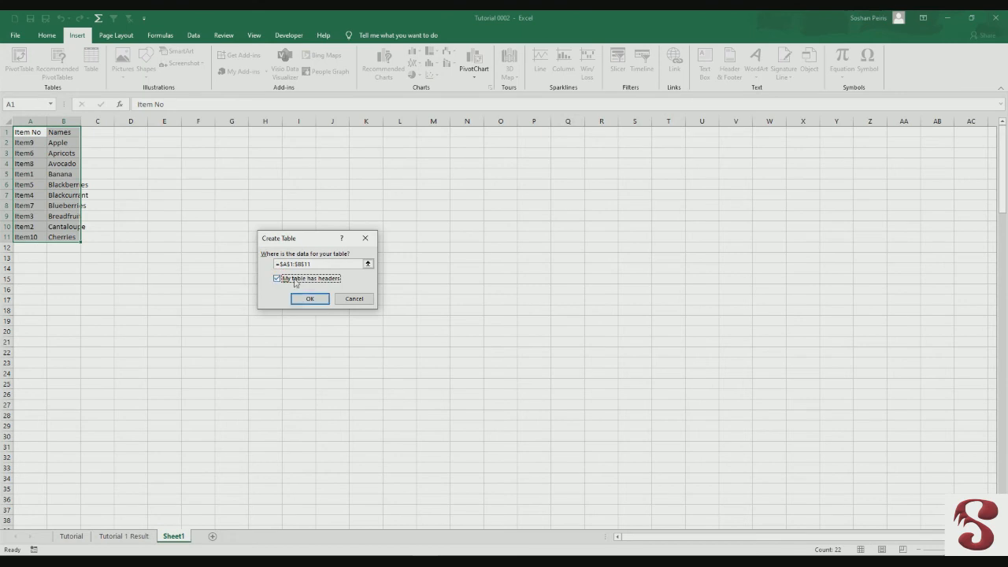
left_click(312, 300)
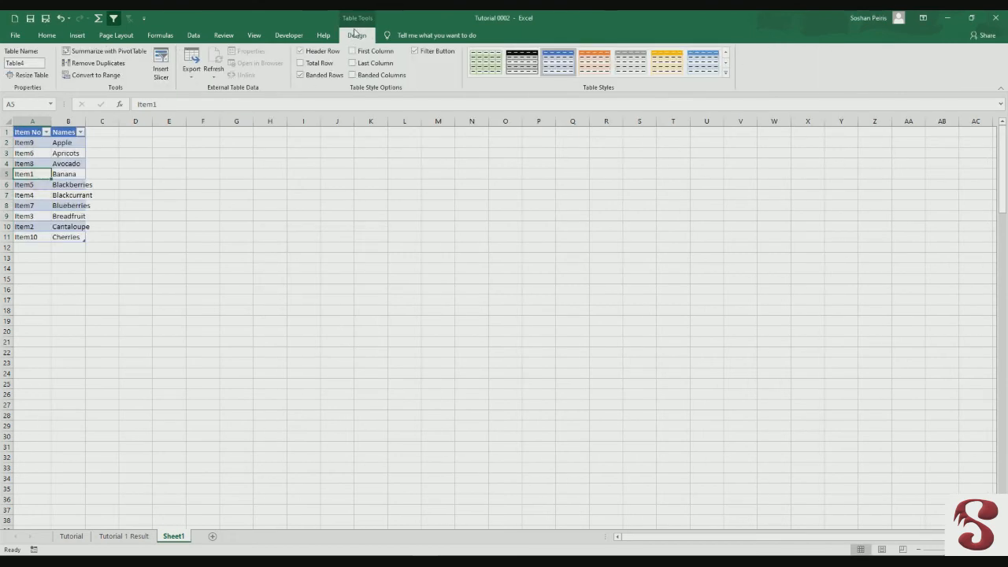
Rename the new table as Names
left_click(28, 65)
type("Names")
left_click(31, 164)
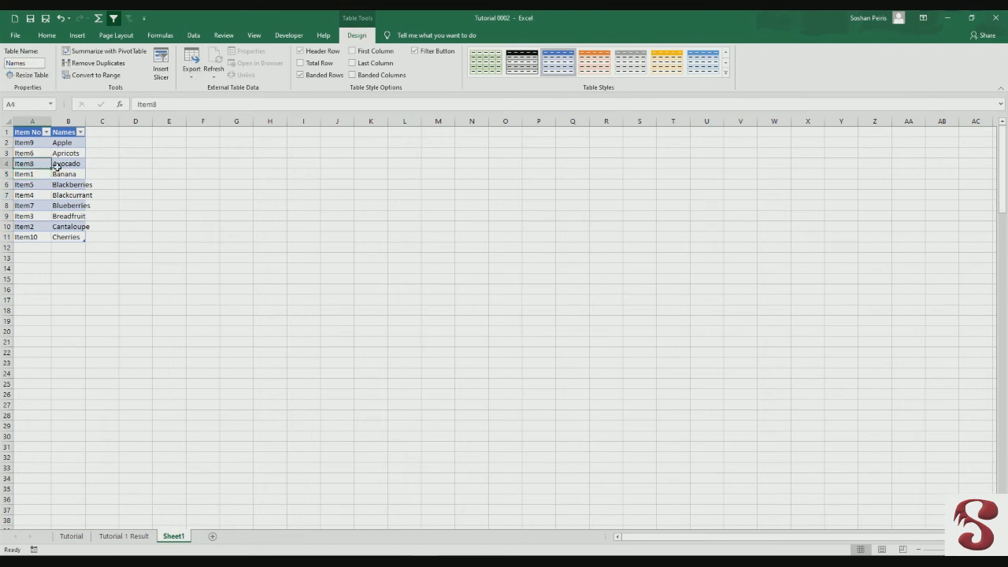
Load the Names table into the Power Query Editor and display the Data query from the query list
left_click(194, 35)
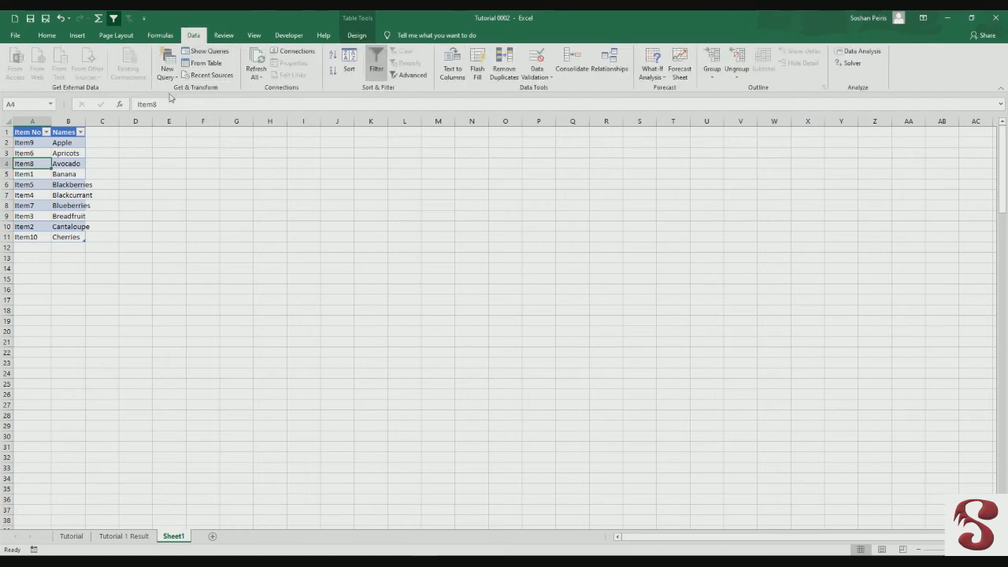
left_click(203, 63)
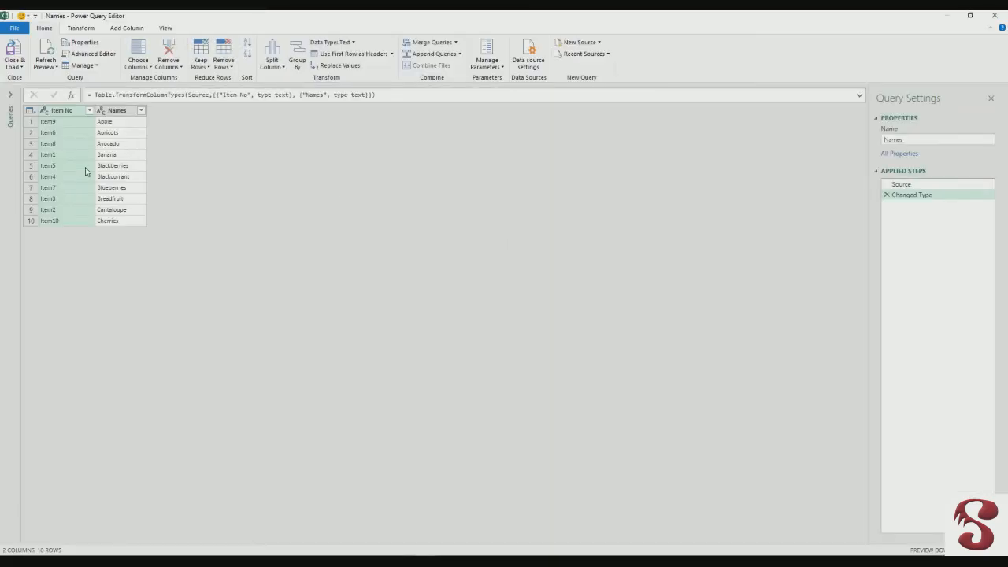
left_click(11, 96)
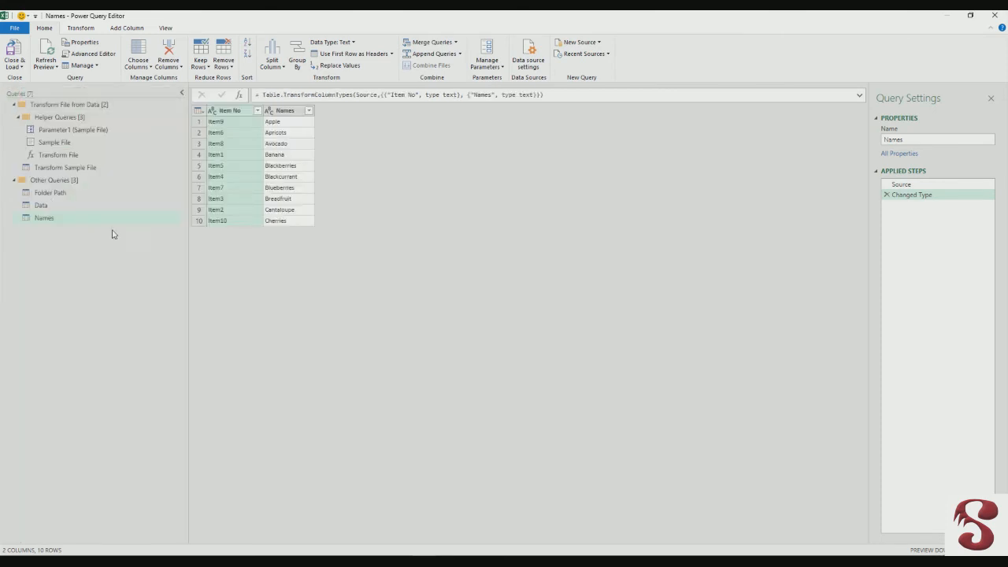
left_click(38, 207)
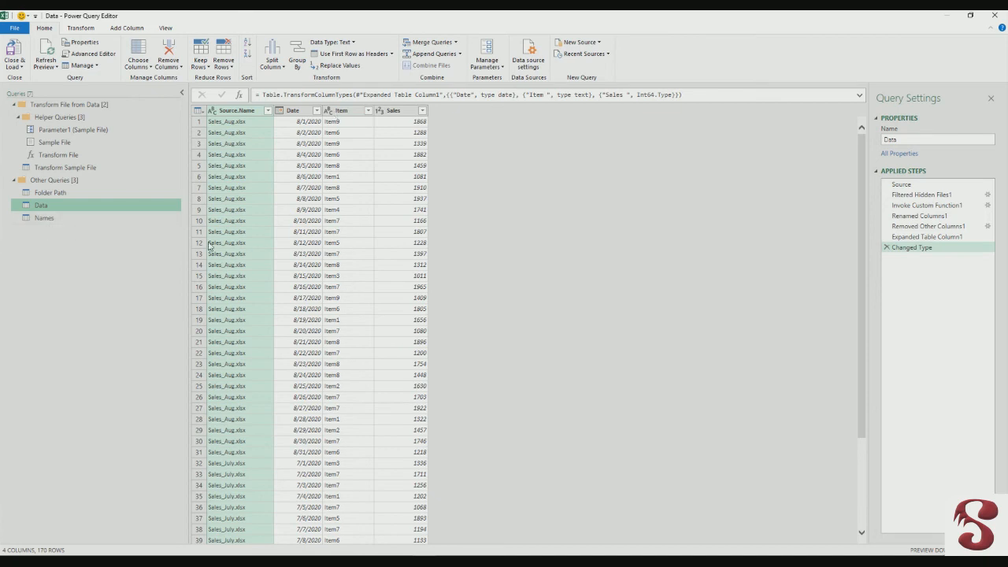
Merge the Data query with Names using a Left Outer join, matching Item to Item No
left_click(344, 111)
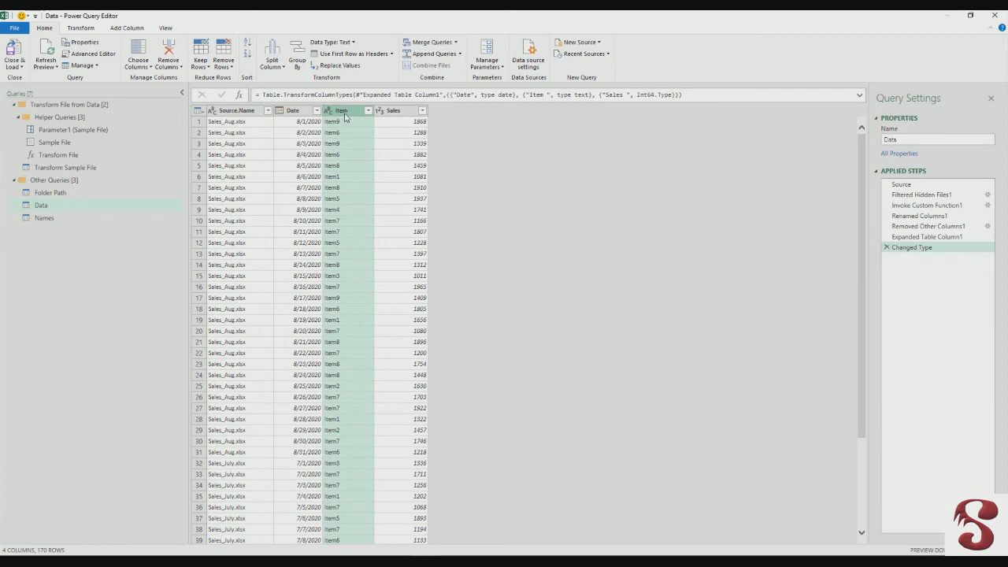
left_click(424, 44)
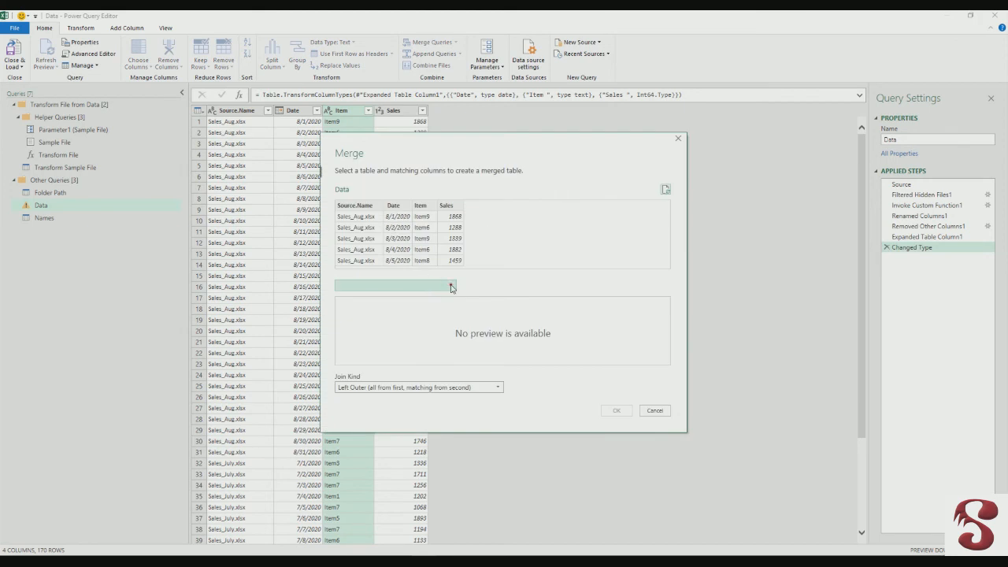
left_click(451, 289)
left_click(386, 319)
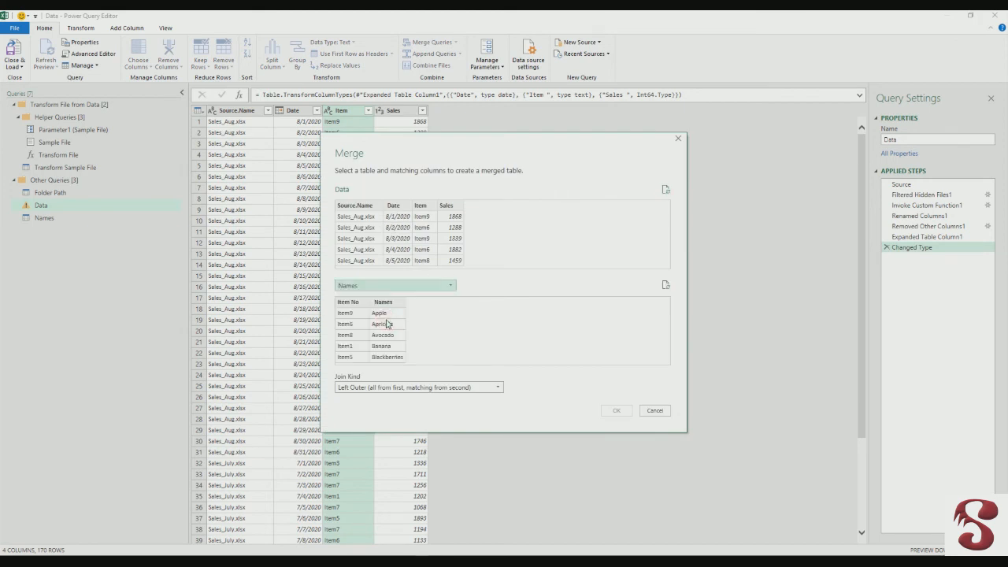
left_click(349, 304)
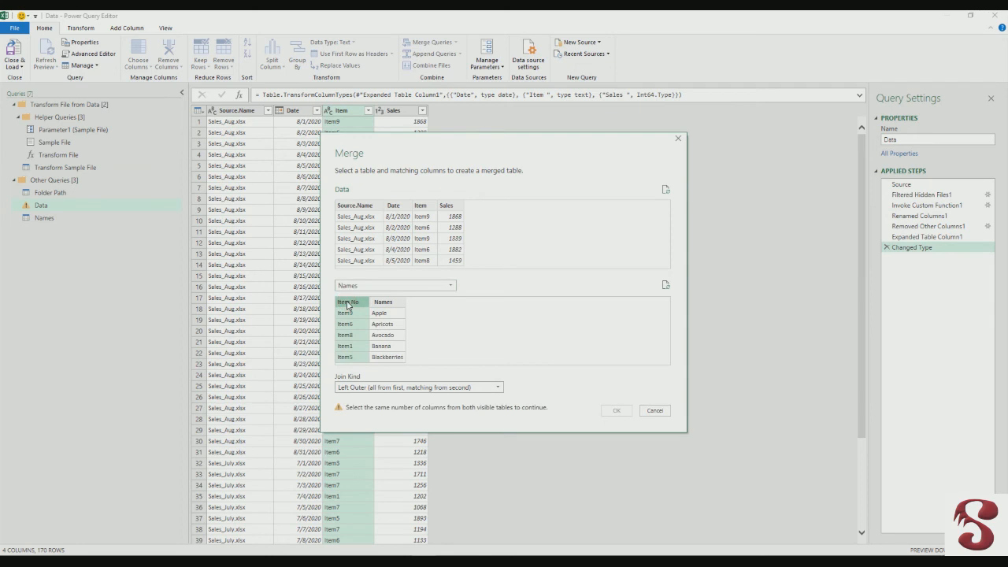
left_click(419, 206)
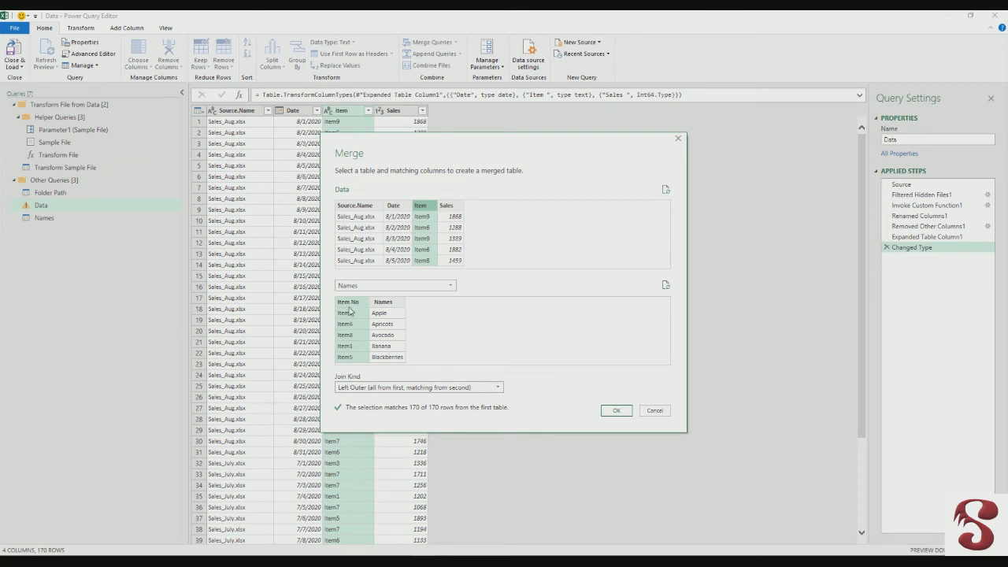
left_click(616, 410)
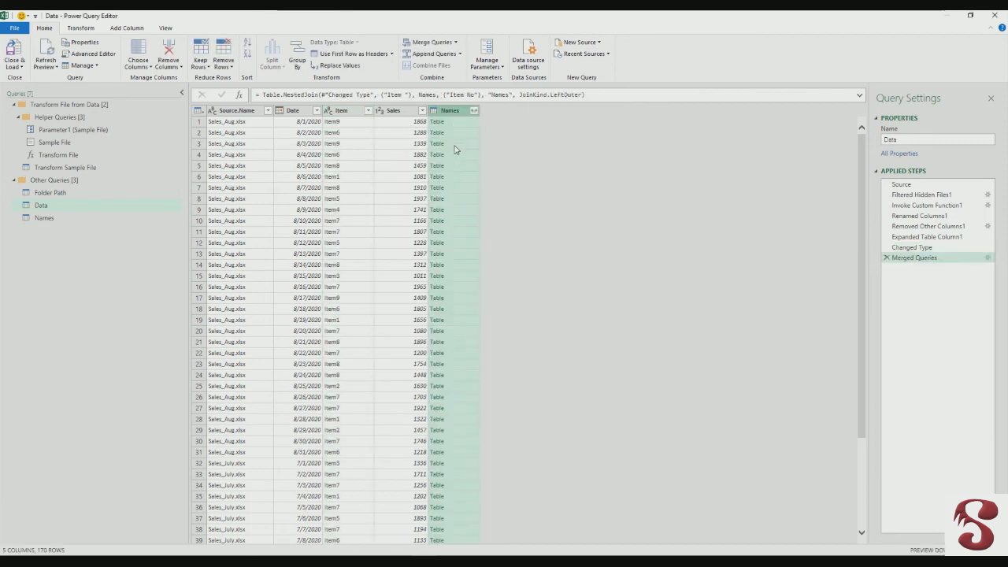
Expand only the Names field of the merged column without the original prefix, and name the resulting column Names in the formula
left_click(474, 111)
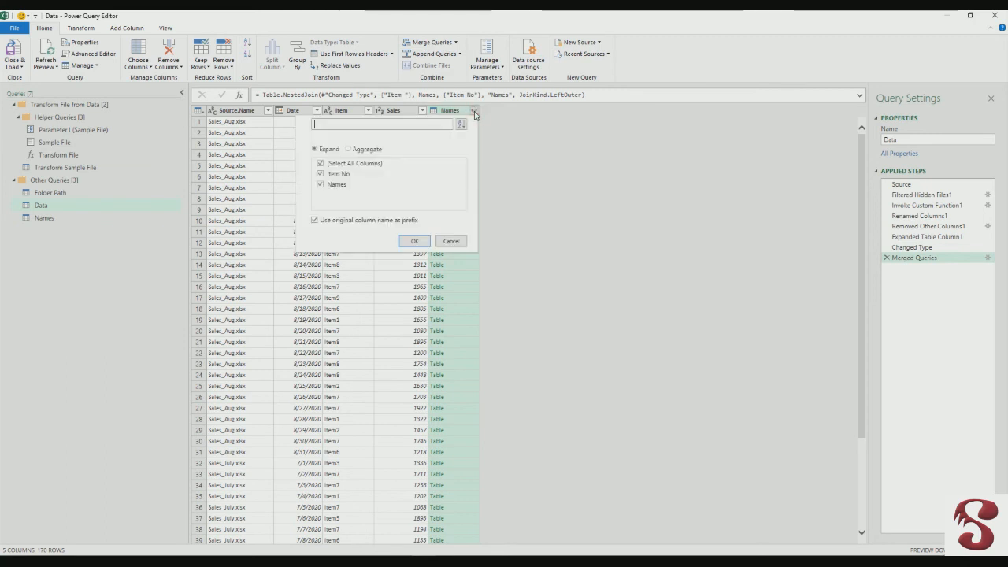
left_click(319, 173)
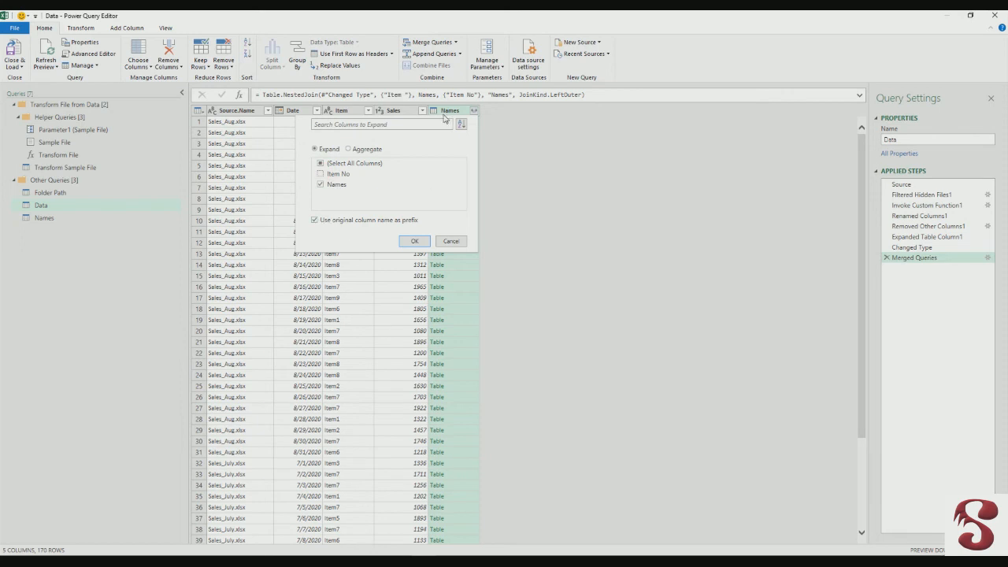
left_click(314, 221)
left_click(415, 241)
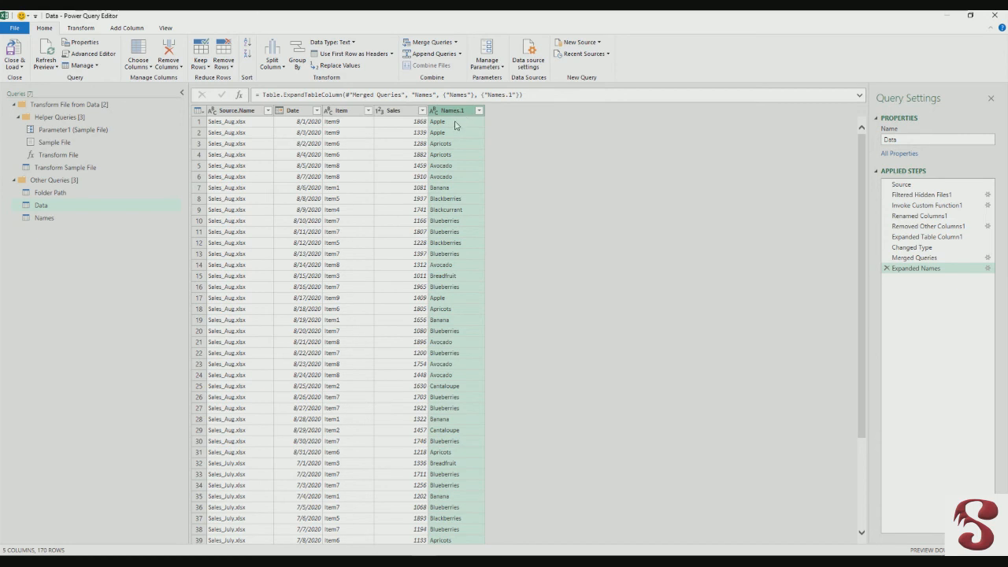
left_click(509, 96)
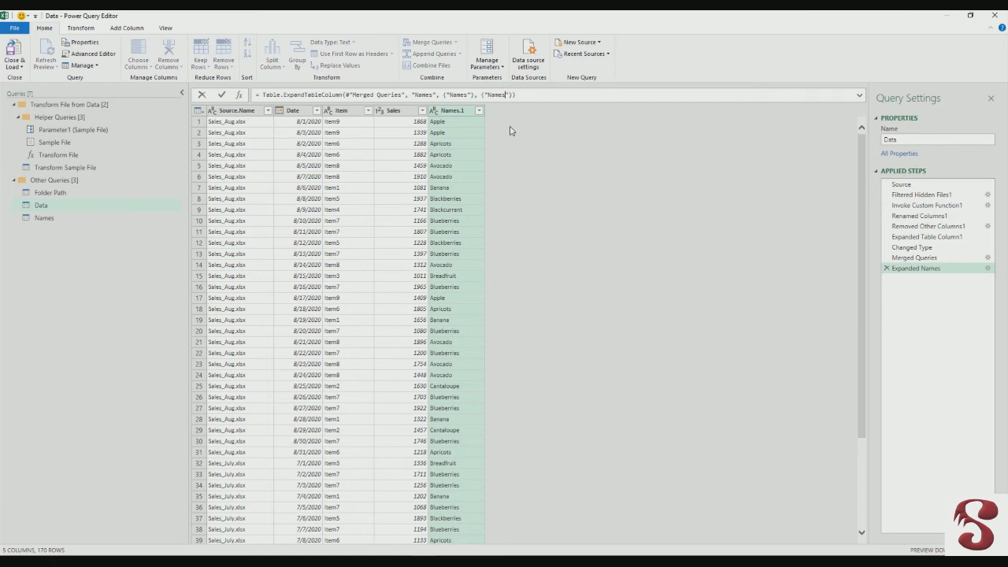
key("Return")
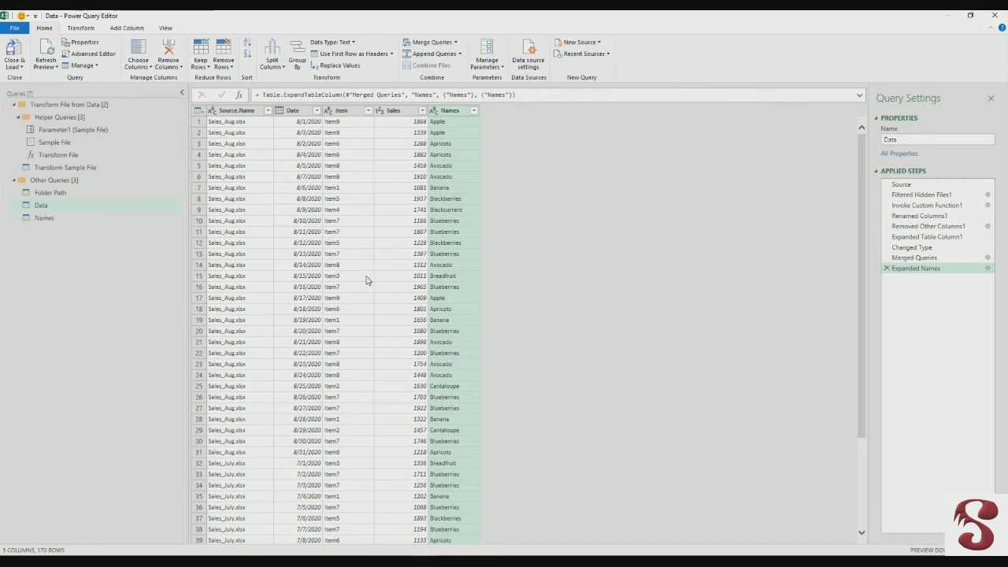
Create a reference to the Data query and rename it as Data summary
right_click(45, 207)
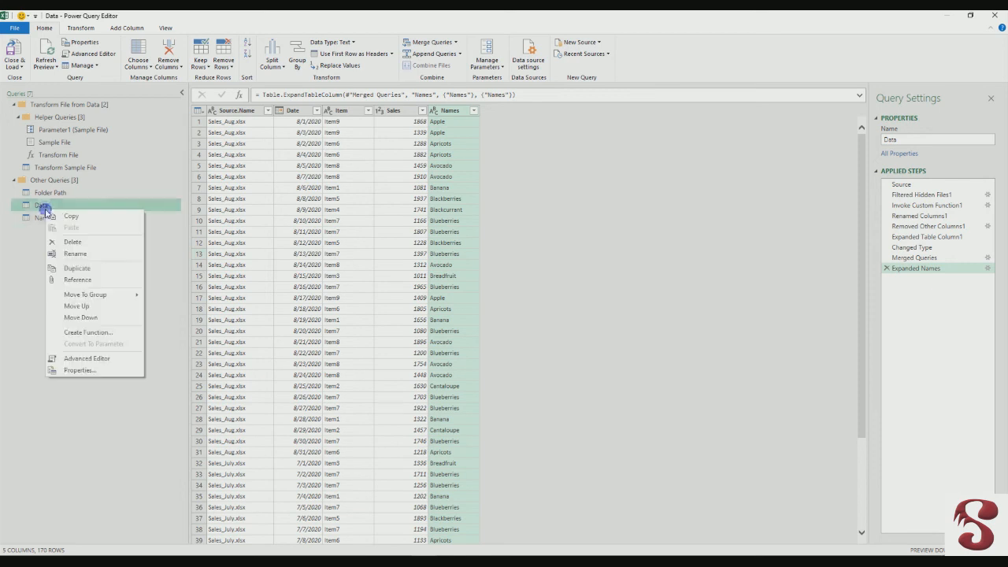
left_click(78, 280)
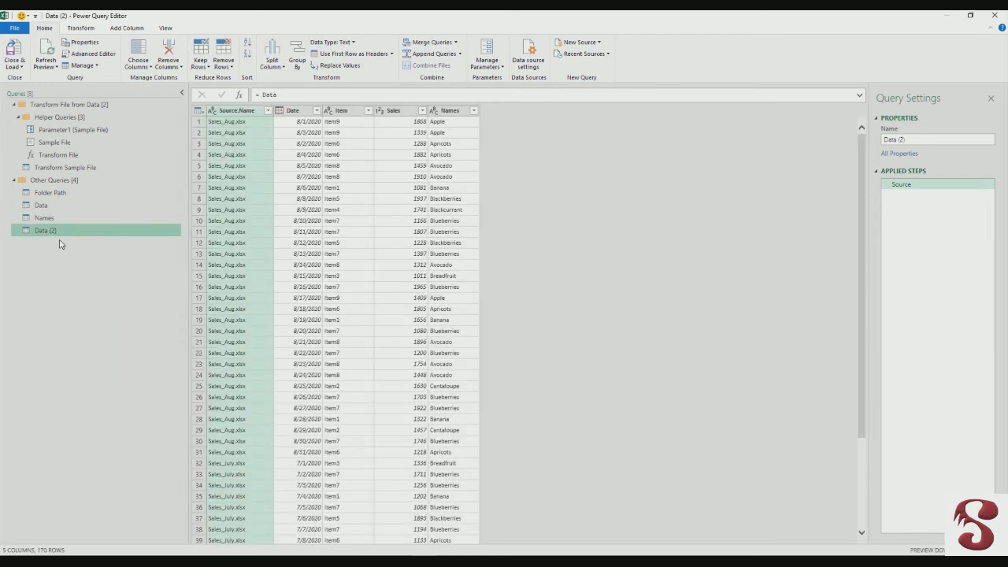
left_click_drag(898, 139, 906, 139)
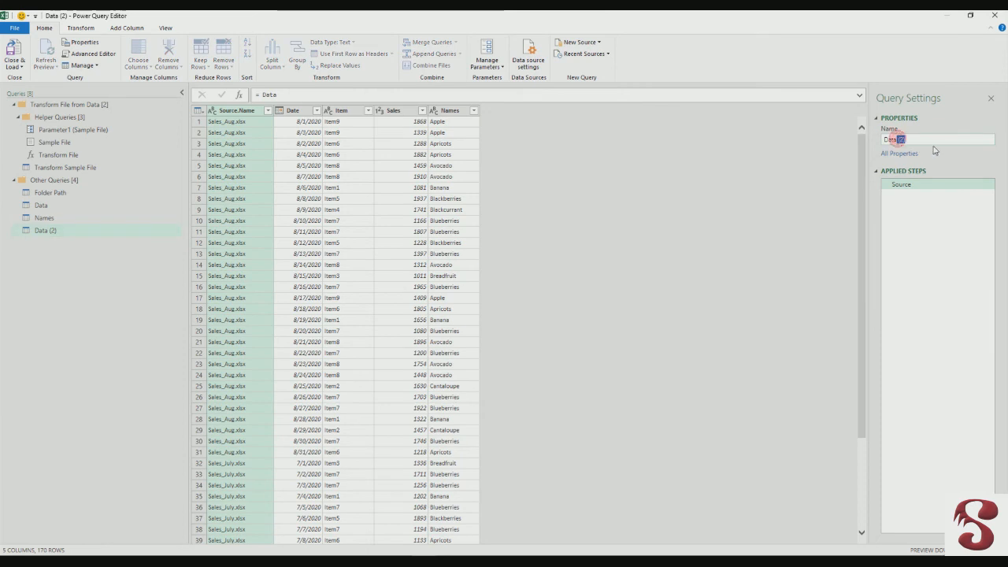
type("summary")
key("Return")
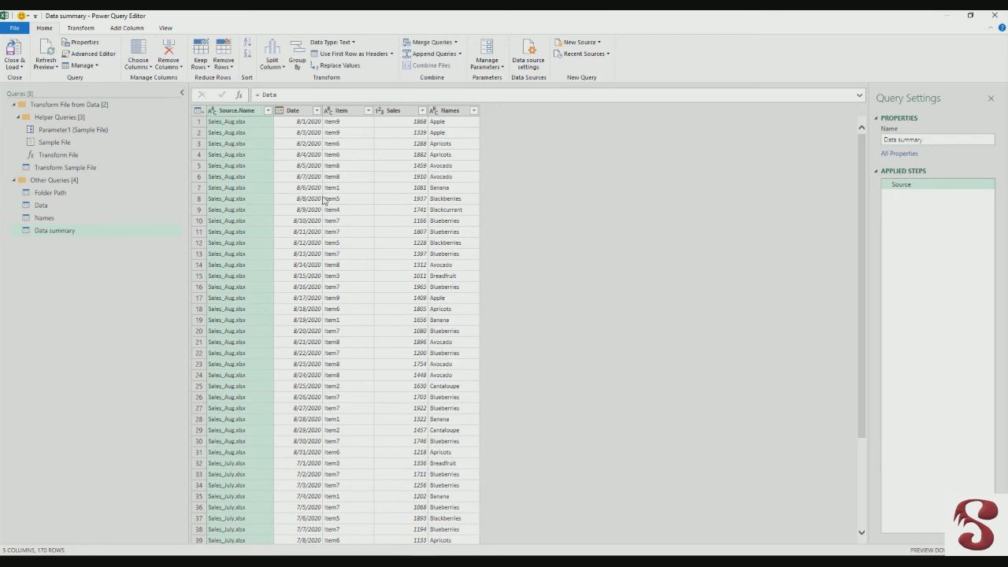
Group the Data summary query by Names, with a new column called Sales that sums the Sales column
left_click(453, 111)
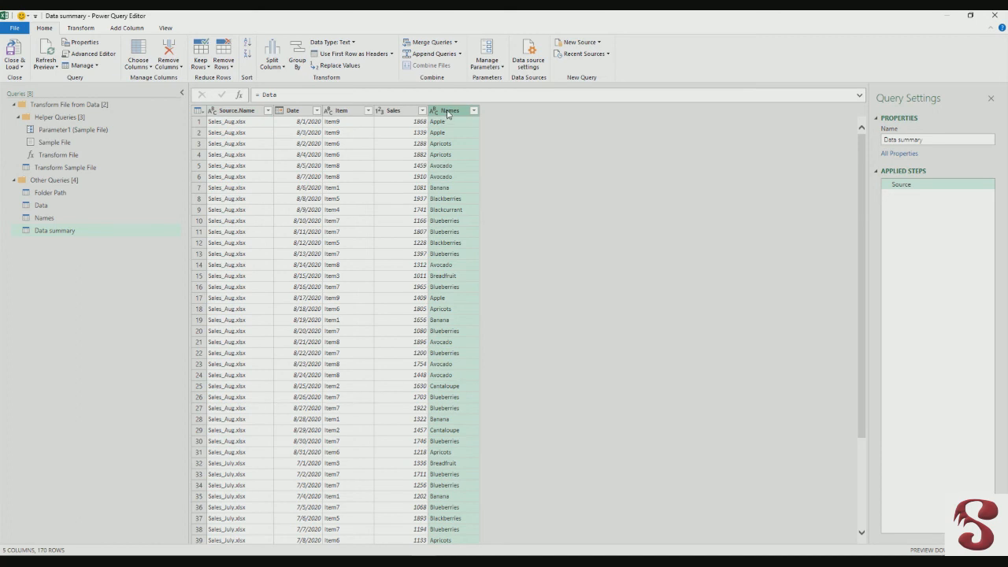
left_click(80, 28)
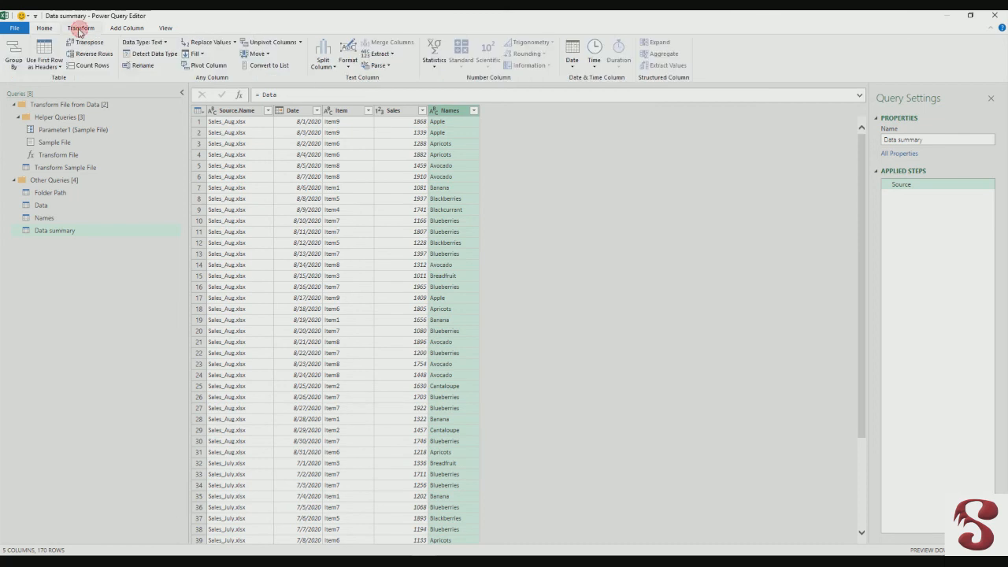
left_click(14, 56)
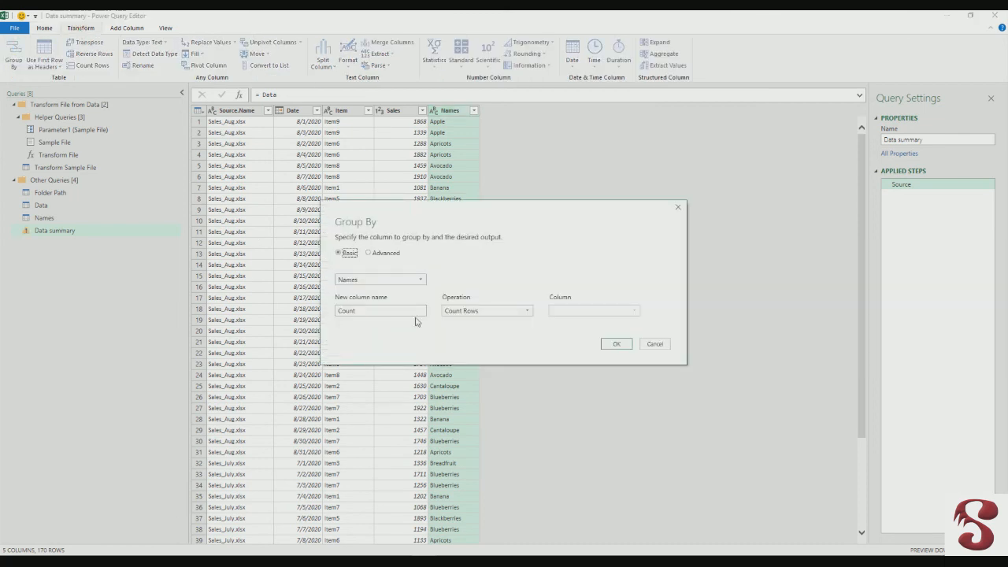
left_click(455, 311)
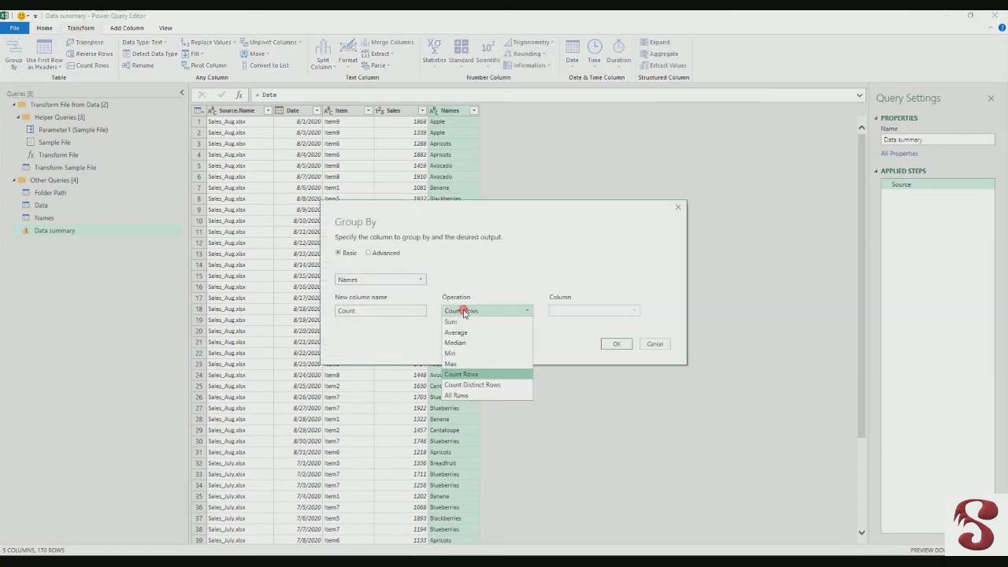
left_click(461, 323)
double_click(399, 313)
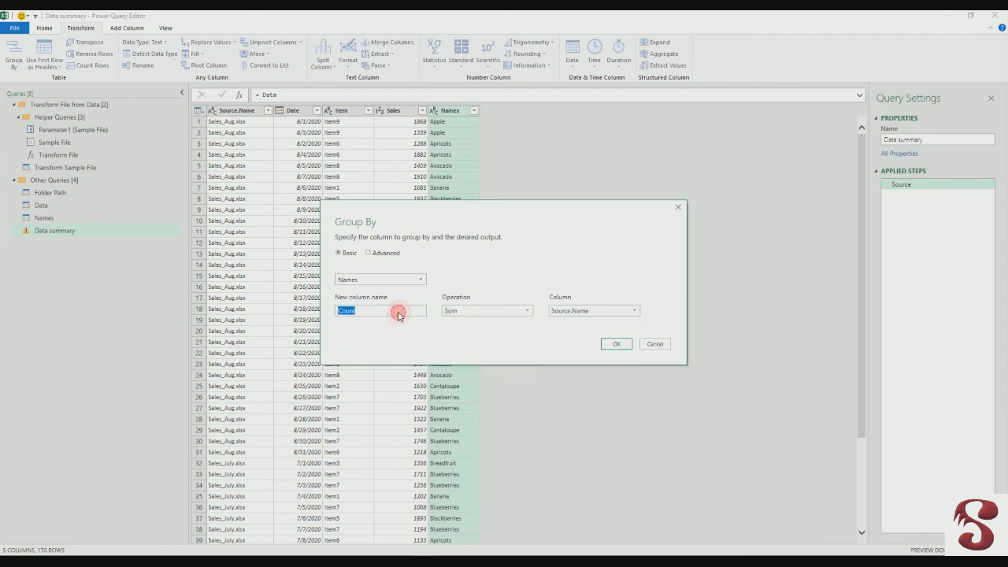
type("Sales")
left_click(600, 311)
left_click(578, 353)
left_click(614, 344)
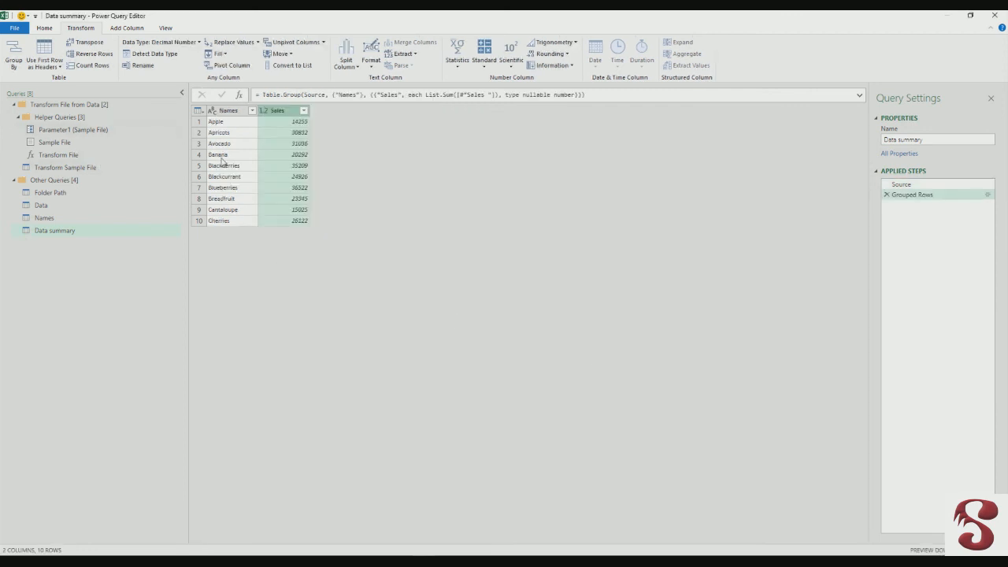
Close the query editor, load the new queries as tables on new worksheets, and select the summary's sales values
left_click(44, 27)
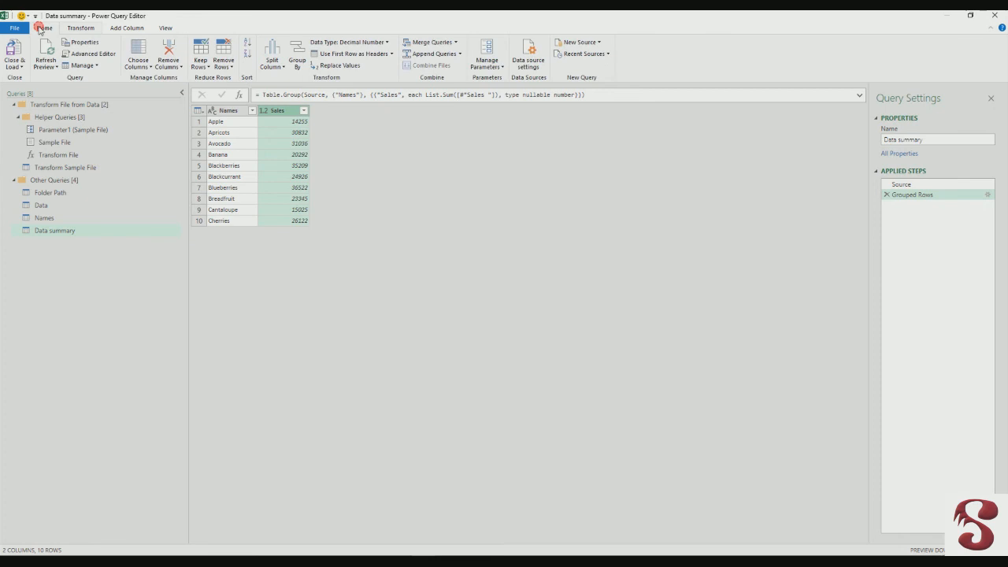
left_click(19, 67)
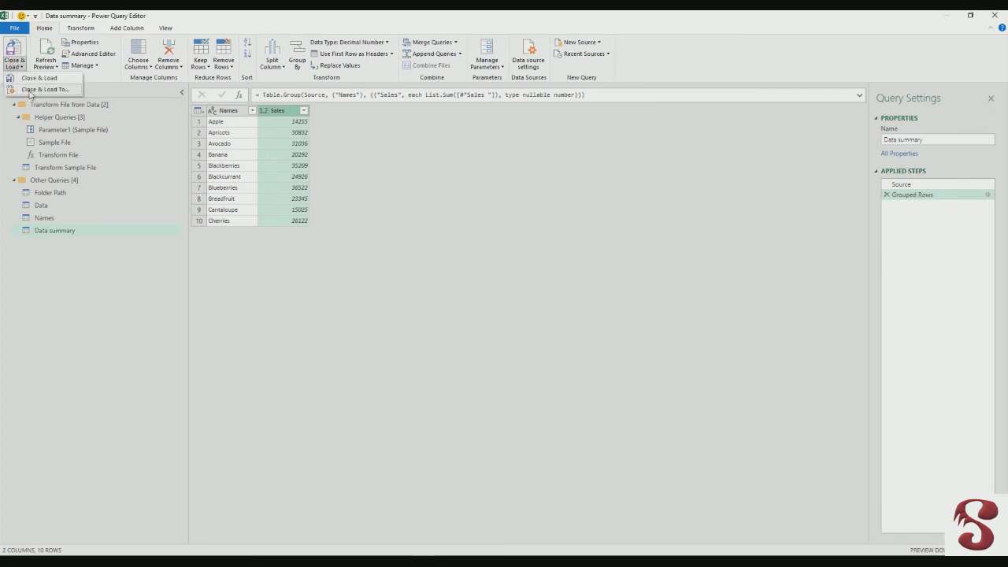
left_click(30, 91)
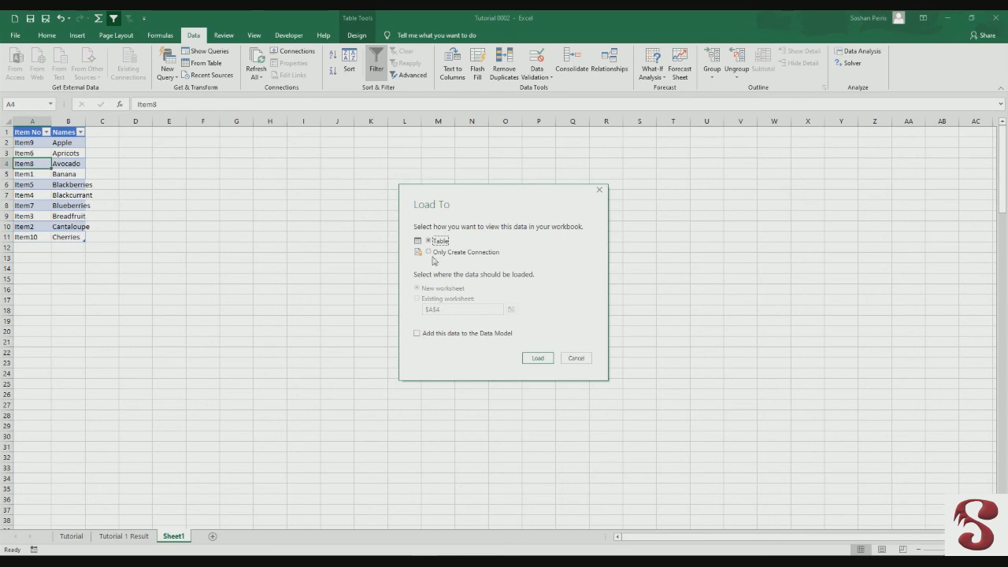
left_click(429, 240)
left_click(542, 358)
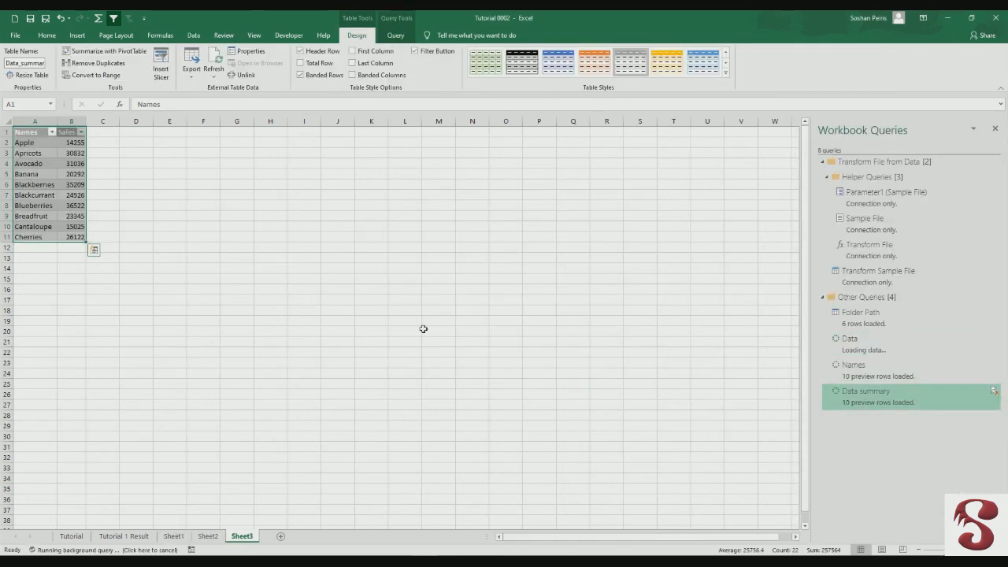
left_click_drag(75, 142, 77, 213)
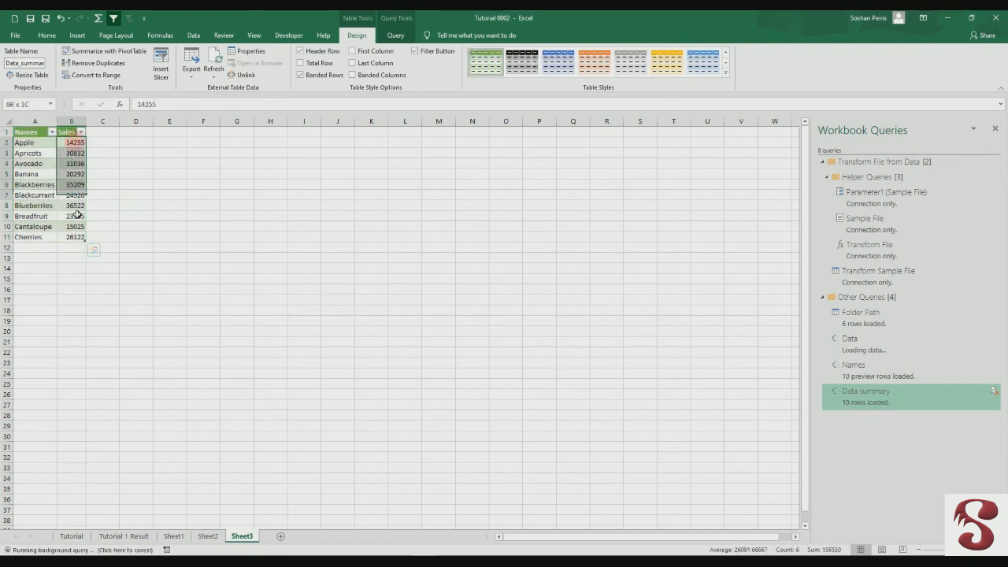
left_click(64, 195)
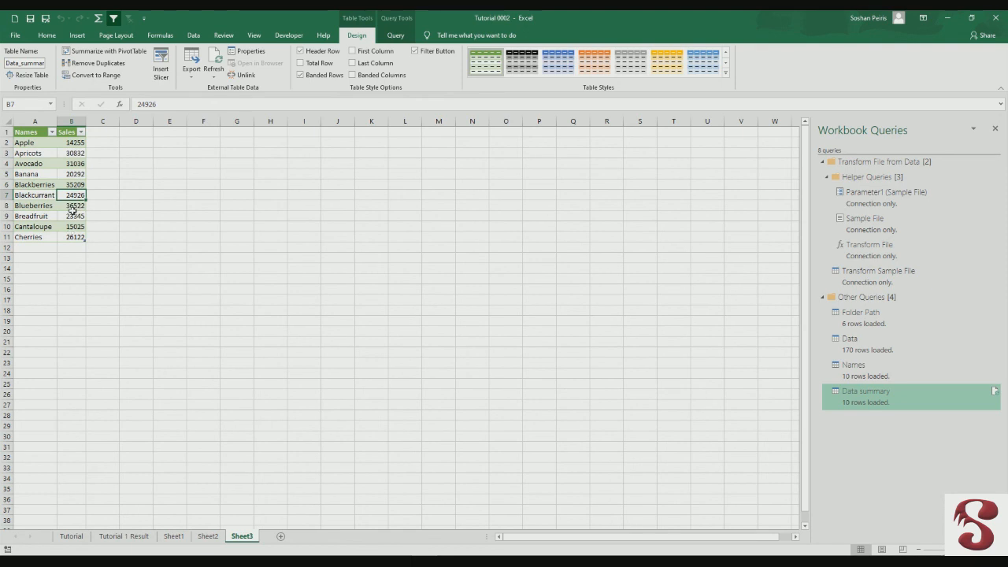
Reopen the Data summary query and insert a month name column from Date after its Source step
double_click(885, 403)
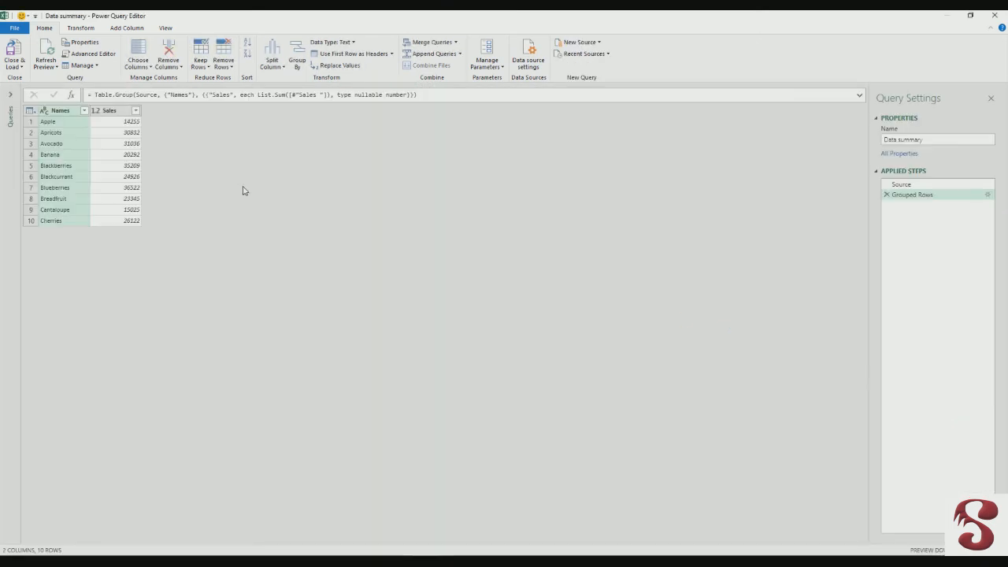
left_click(900, 185)
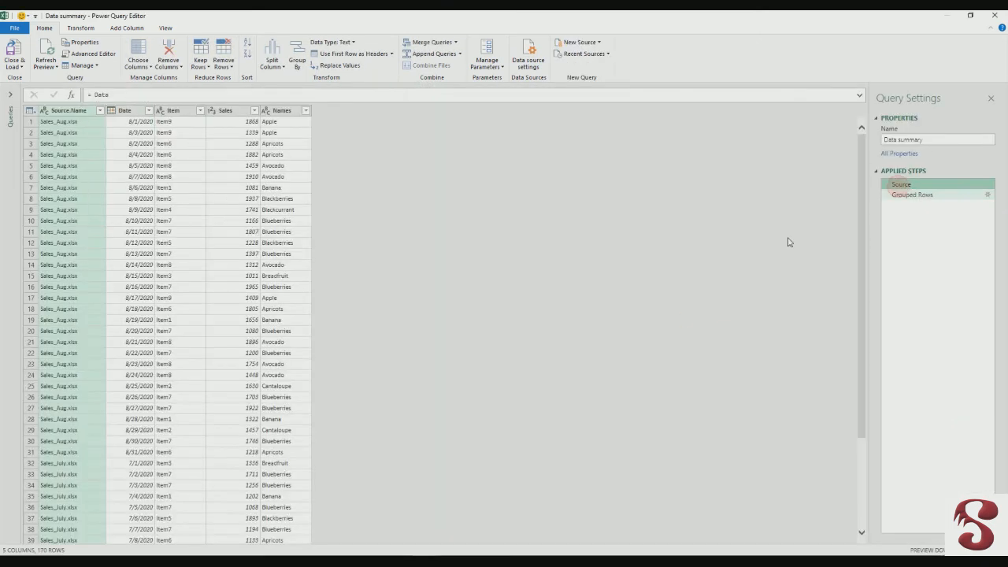
left_click(126, 112)
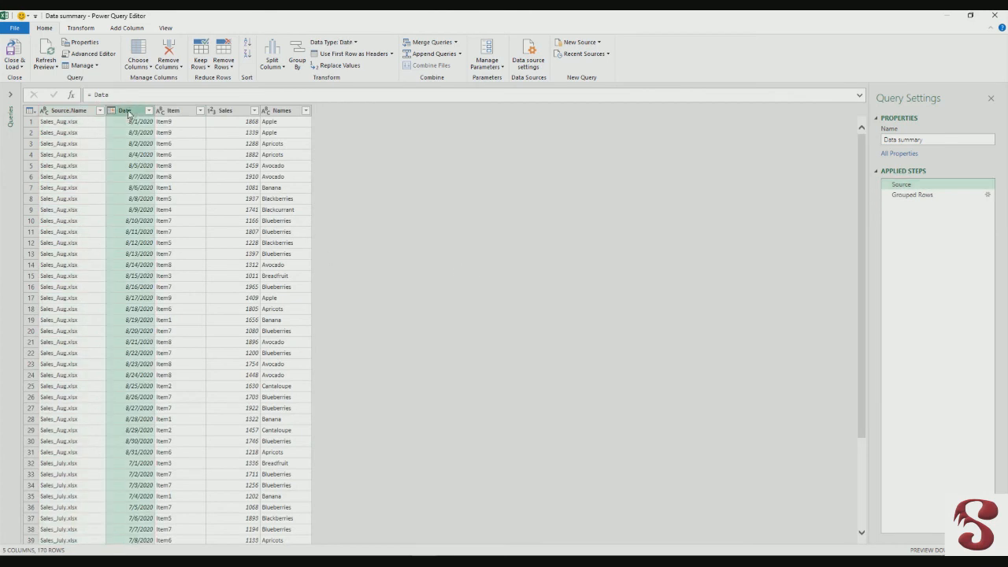
left_click(125, 30)
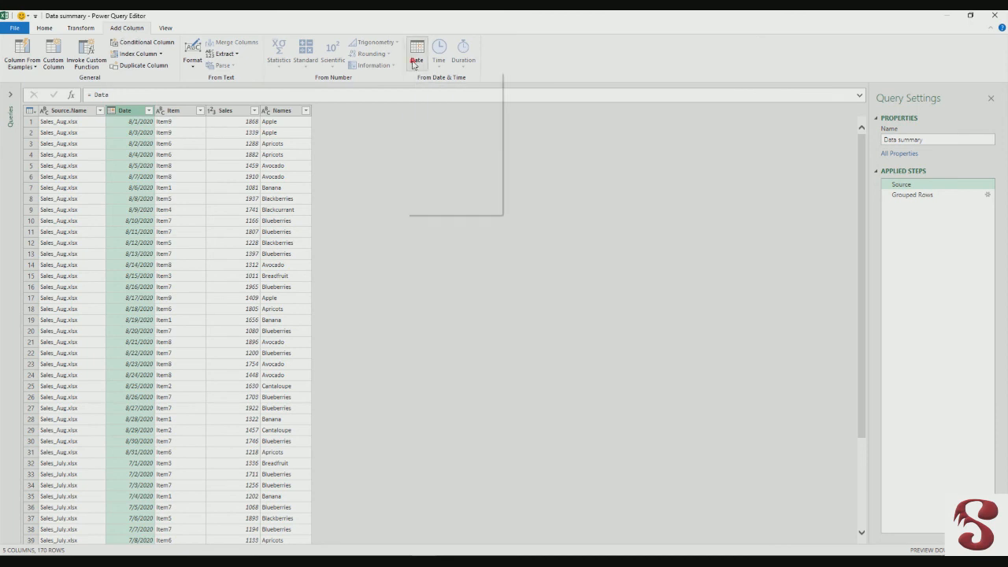
left_click(417, 55)
mouse_move(461, 125)
left_click(531, 174)
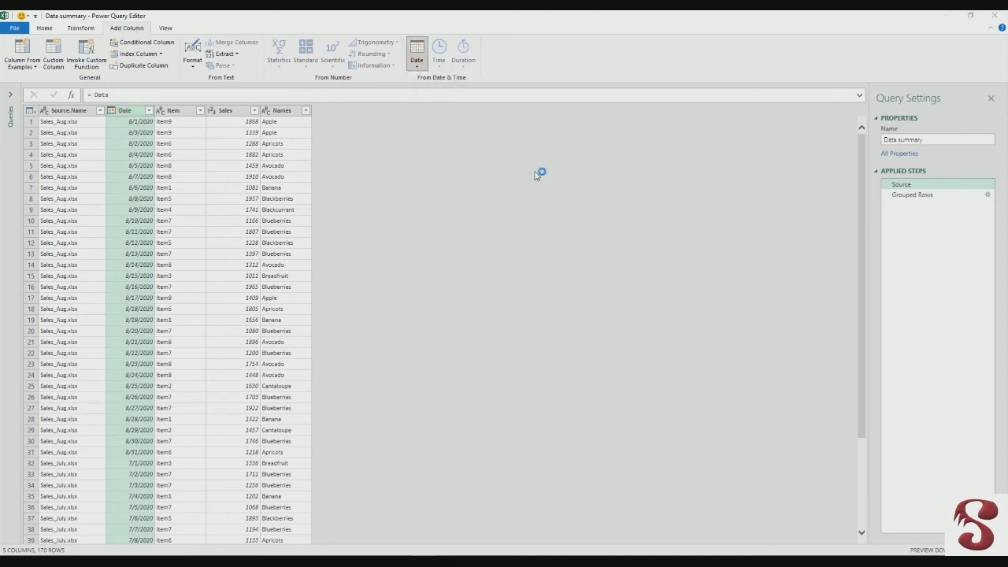
left_click(552, 304)
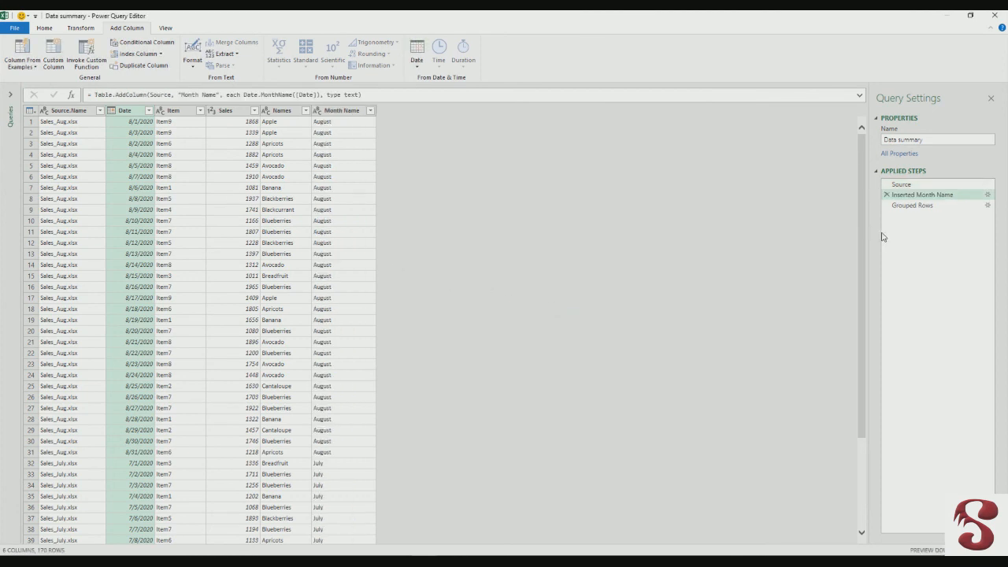
Edit the Grouped Rows step to use advanced grouping, adding Month Name as a second grouping column after Names
left_click(925, 207)
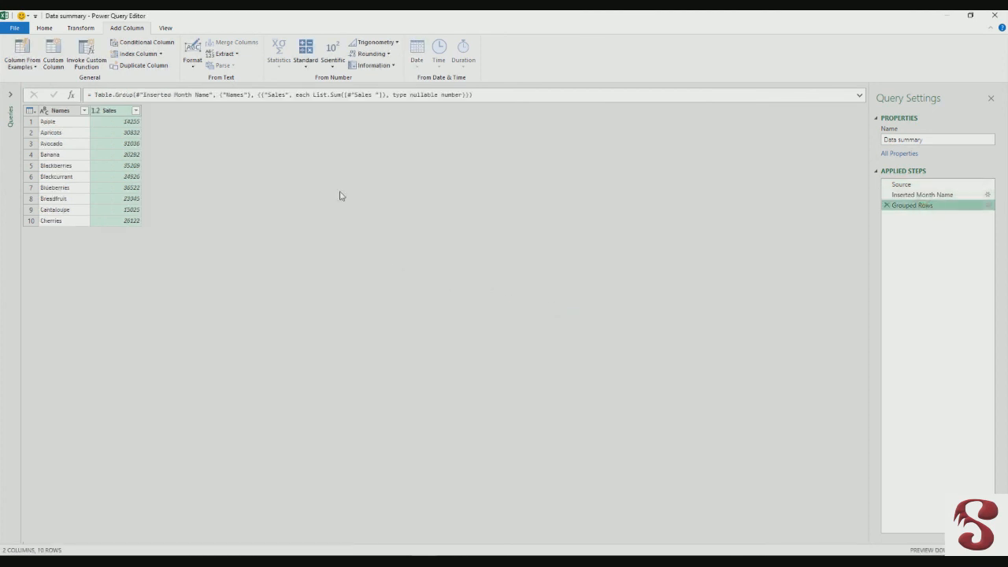
left_click(987, 205)
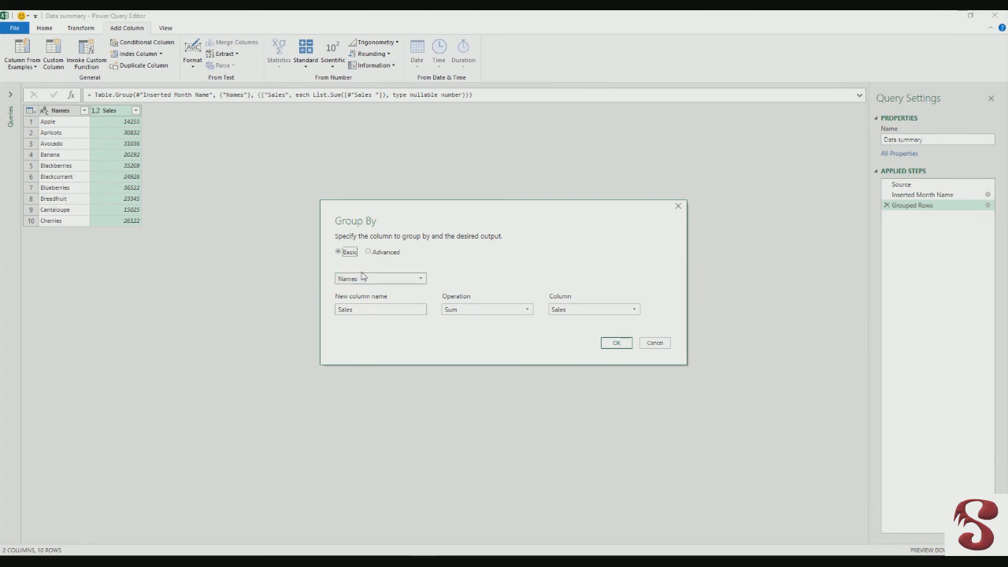
left_click(370, 253)
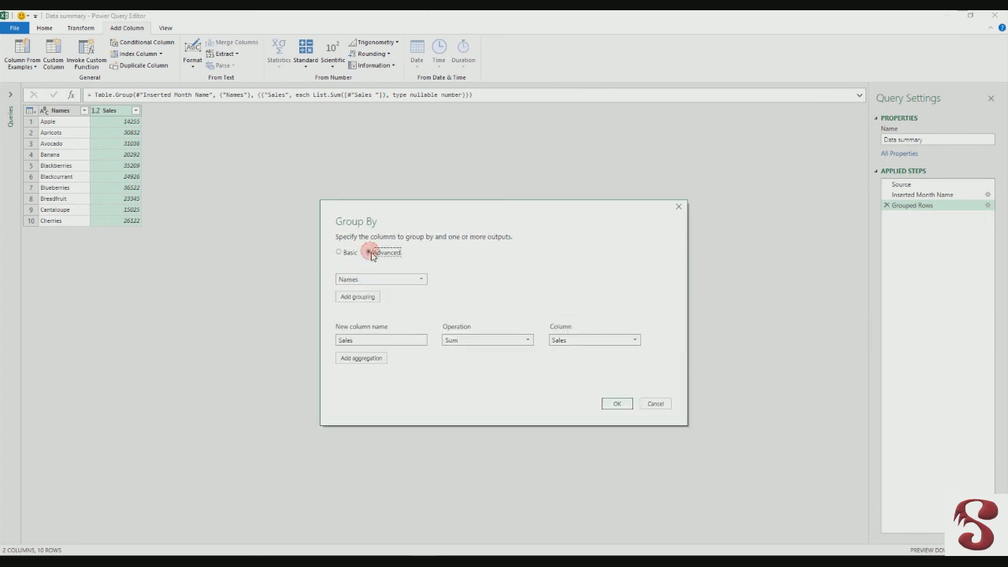
left_click(353, 297)
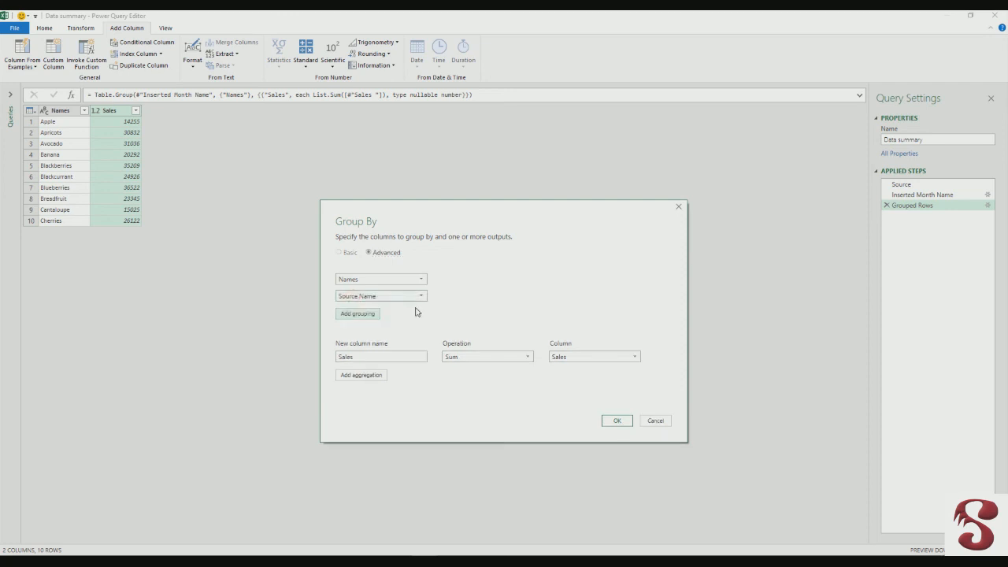
left_click(418, 296)
left_click(395, 360)
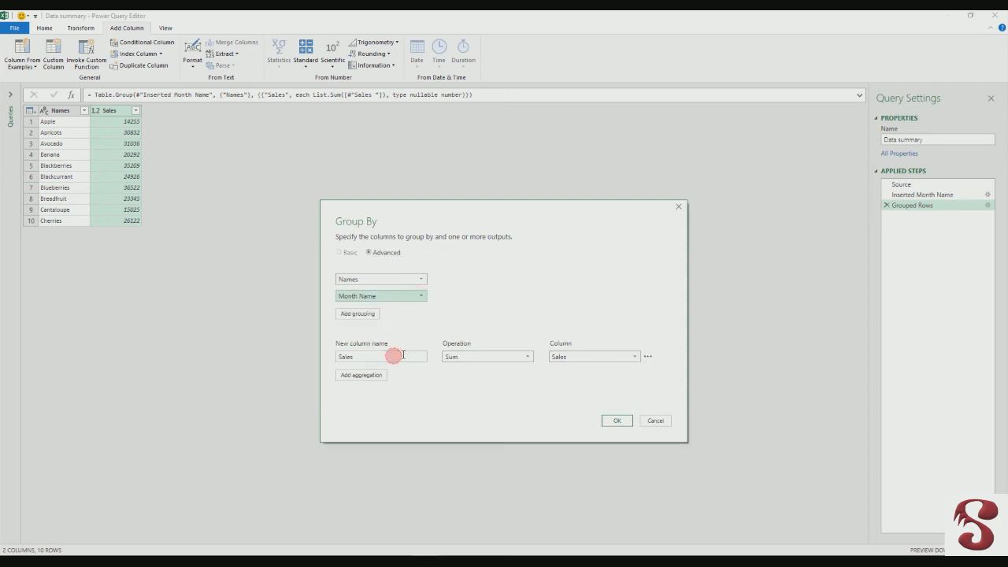
left_click(613, 422)
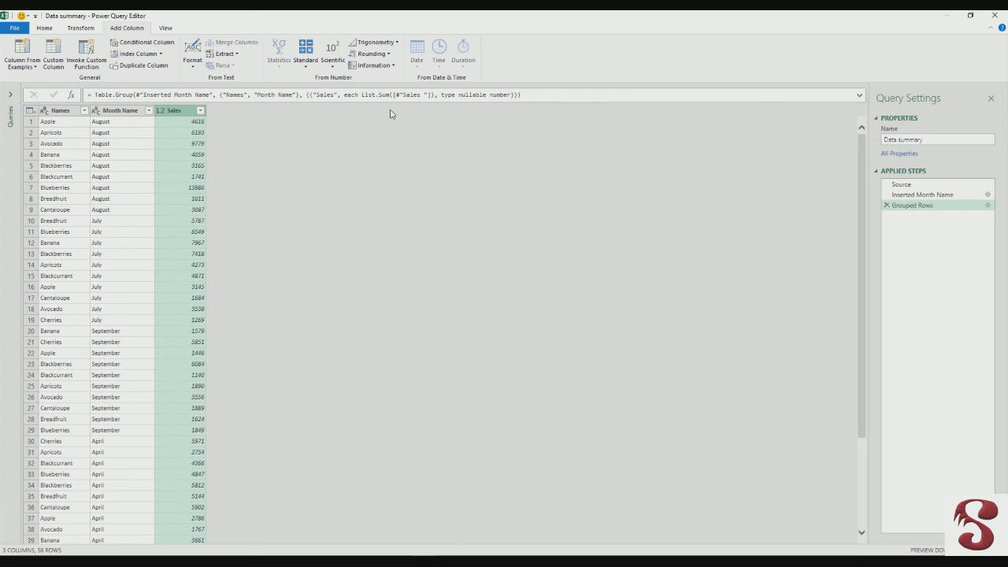
Pivot the Month Name column using Sales as the values column and Sum as the aggregate function
left_click(67, 118)
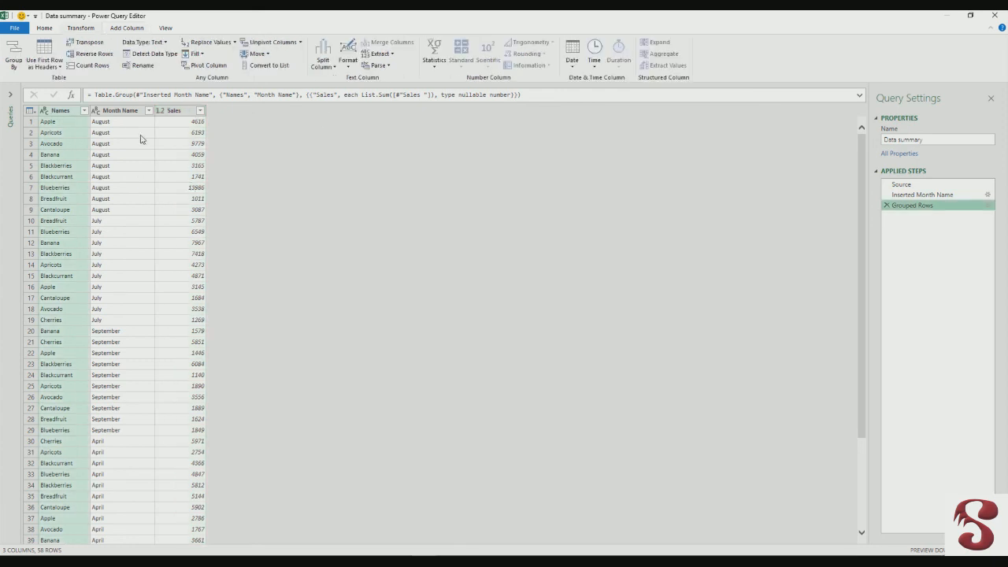
left_click(121, 114)
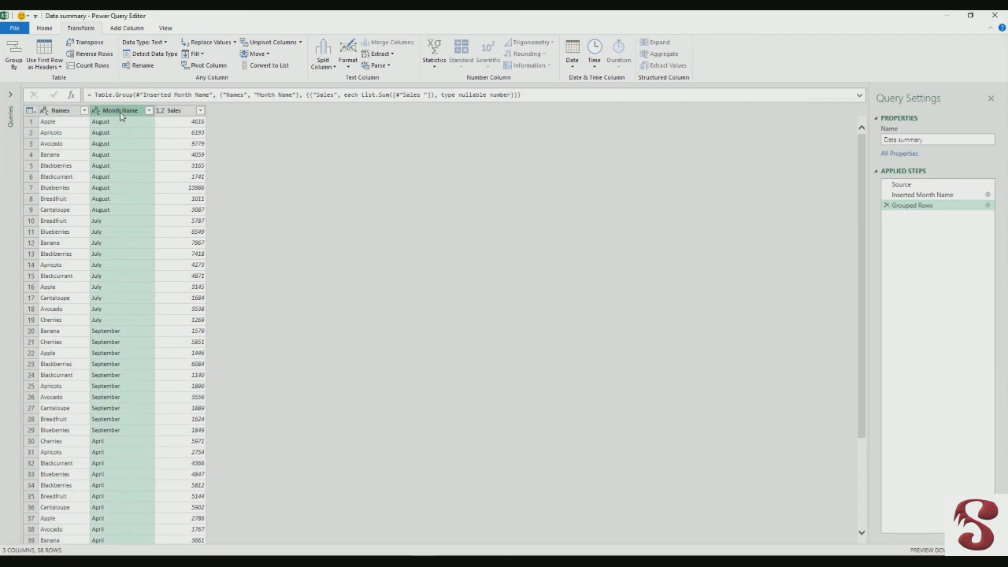
left_click(203, 65)
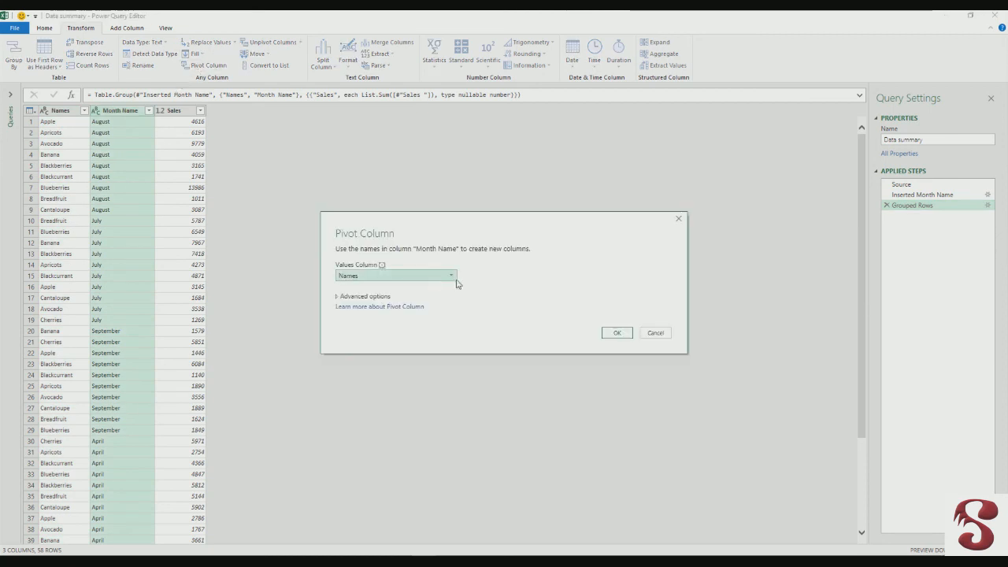
left_click(440, 276)
left_click(355, 298)
left_click(345, 297)
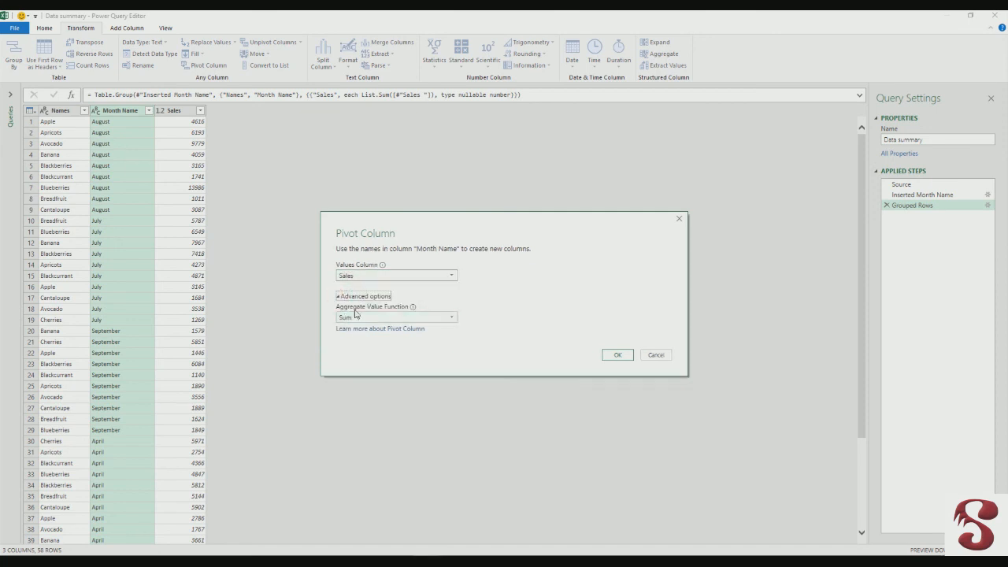
left_click(614, 355)
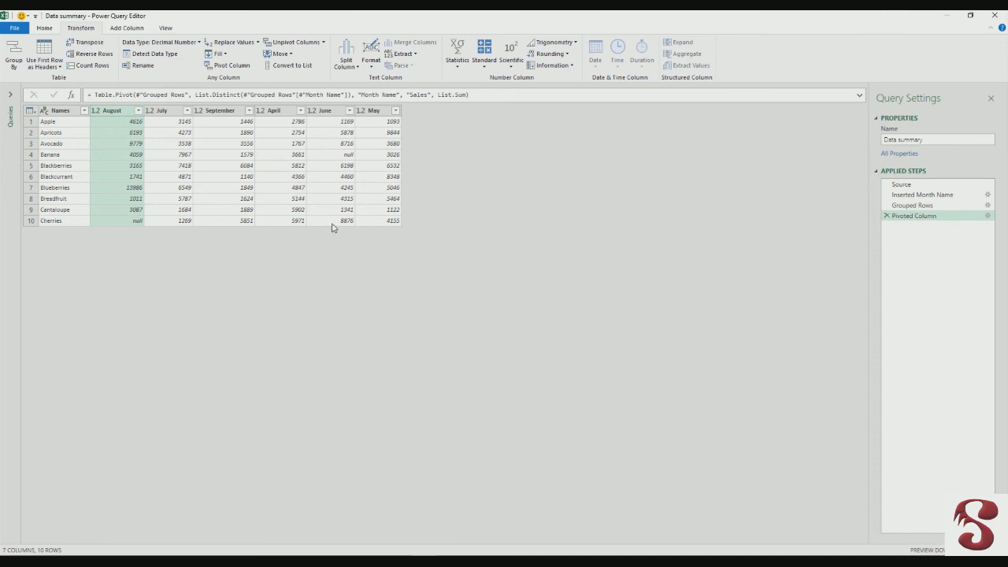
Close the query editor and load the pivoted Data summary query into its worksheet table
left_click(45, 28)
left_click(14, 68)
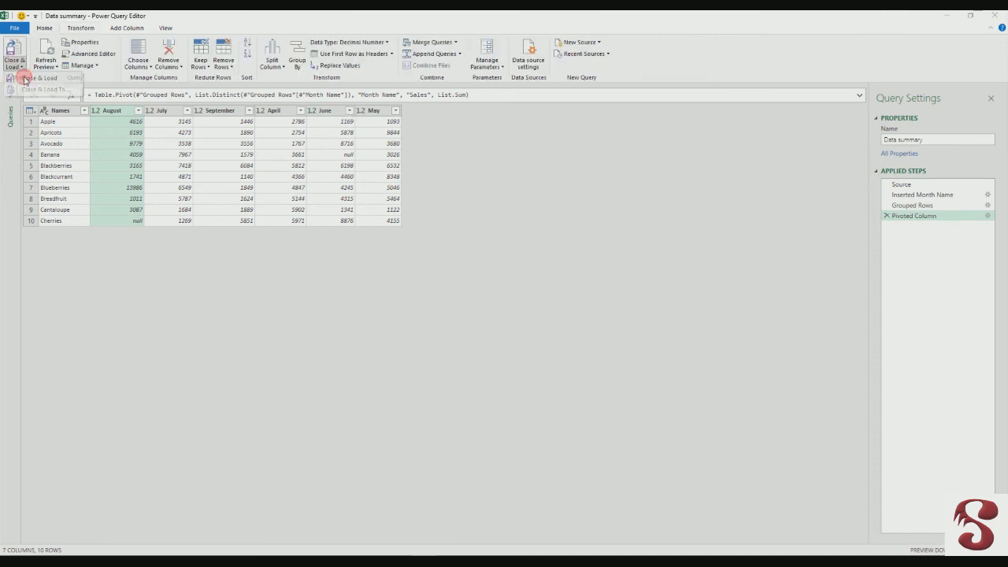
left_click(25, 76)
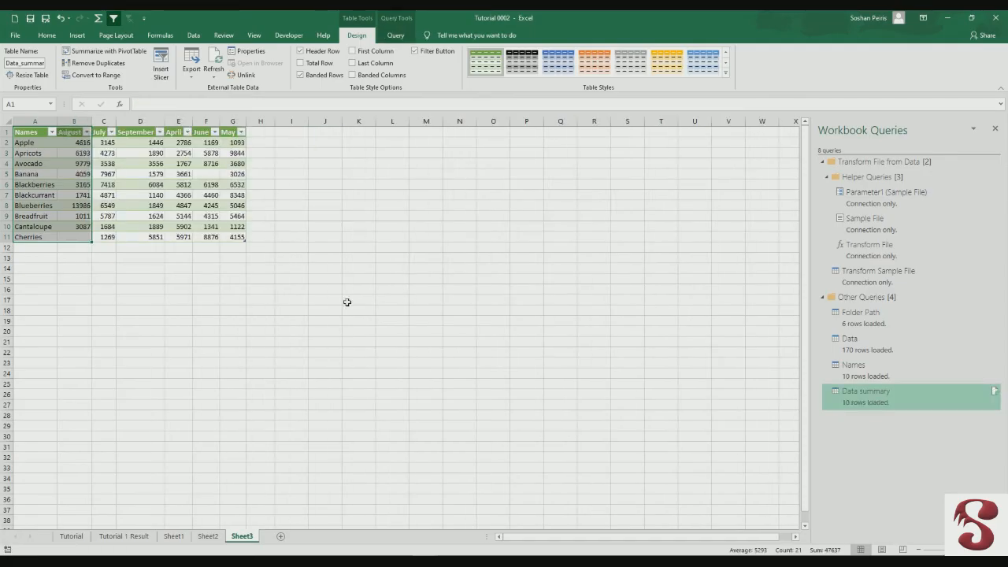
left_click(104, 164)
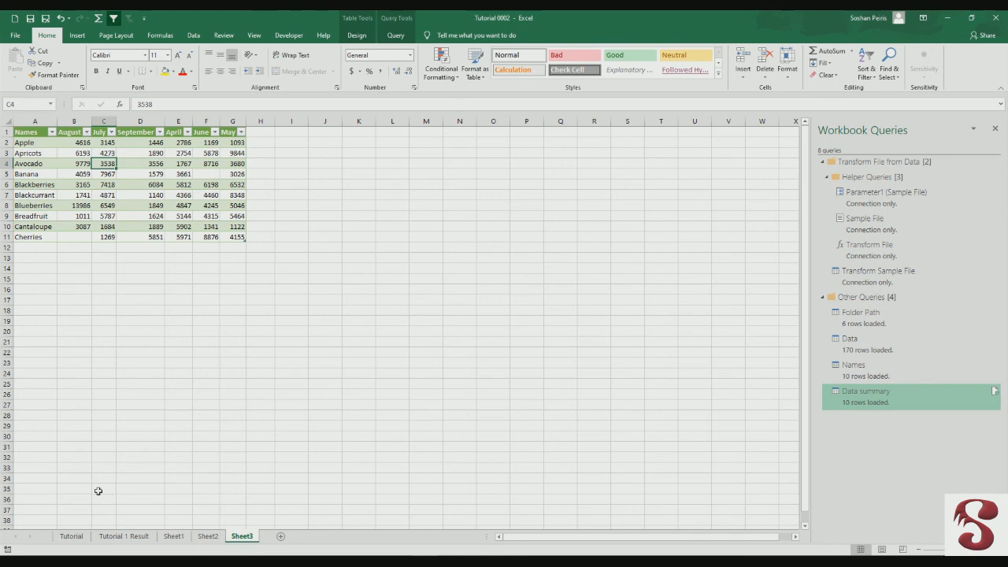
Review the four high-level steps on the Tutorial sheet, selecting each row from 8 to 11 in turn
left_click(71, 537)
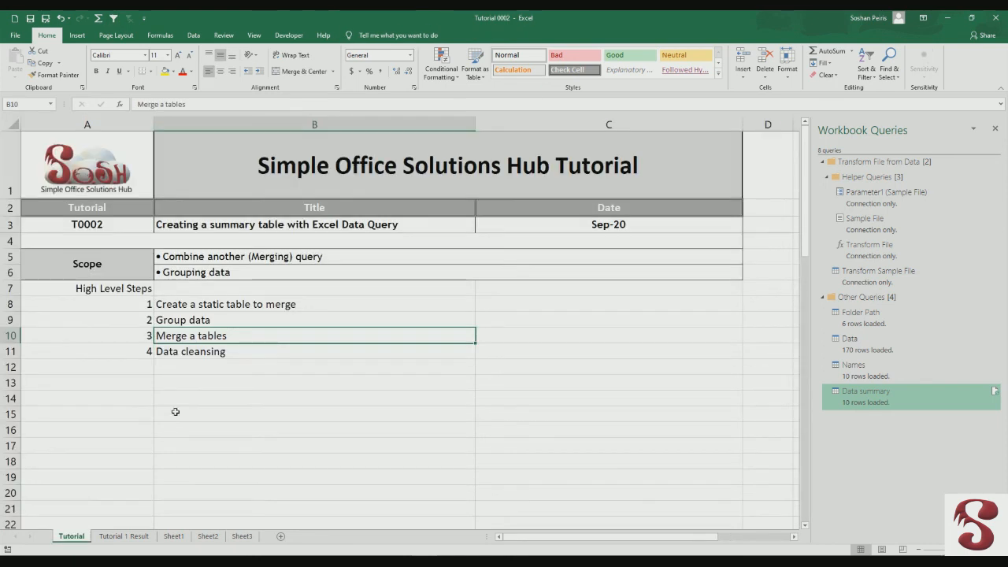
left_click_drag(118, 305, 262, 301)
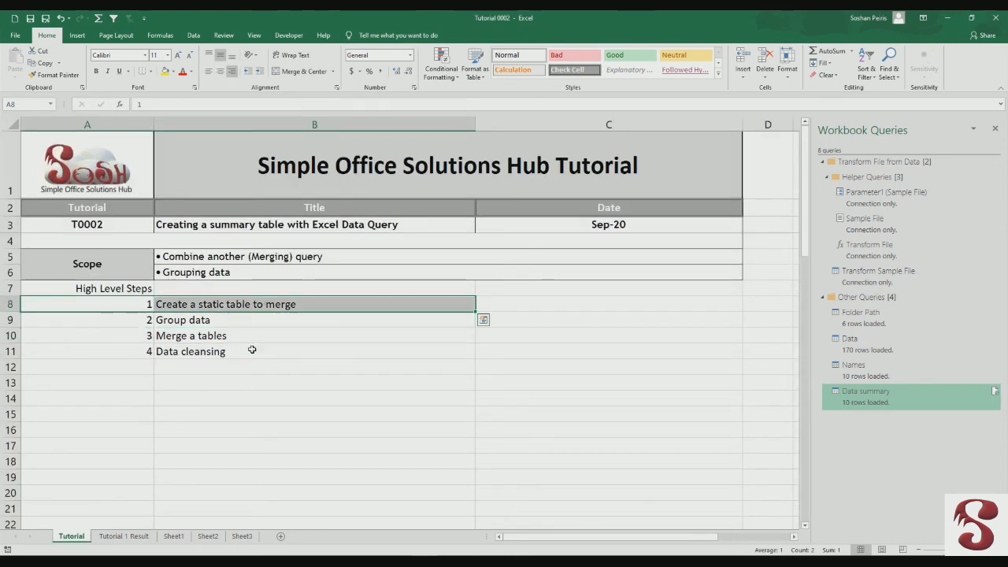
left_click(117, 322)
left_click_drag(117, 323, 236, 319)
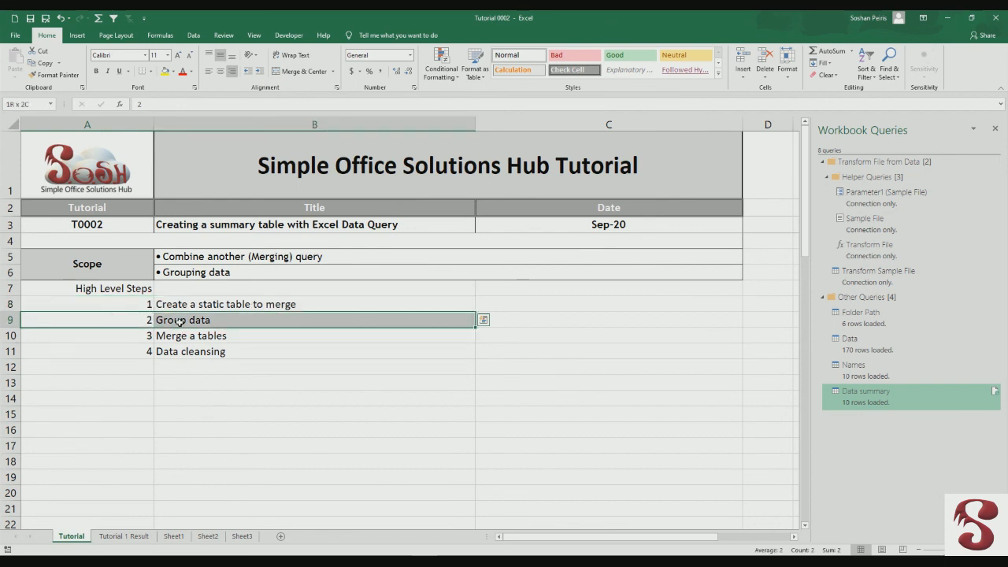
left_click_drag(132, 336, 226, 337)
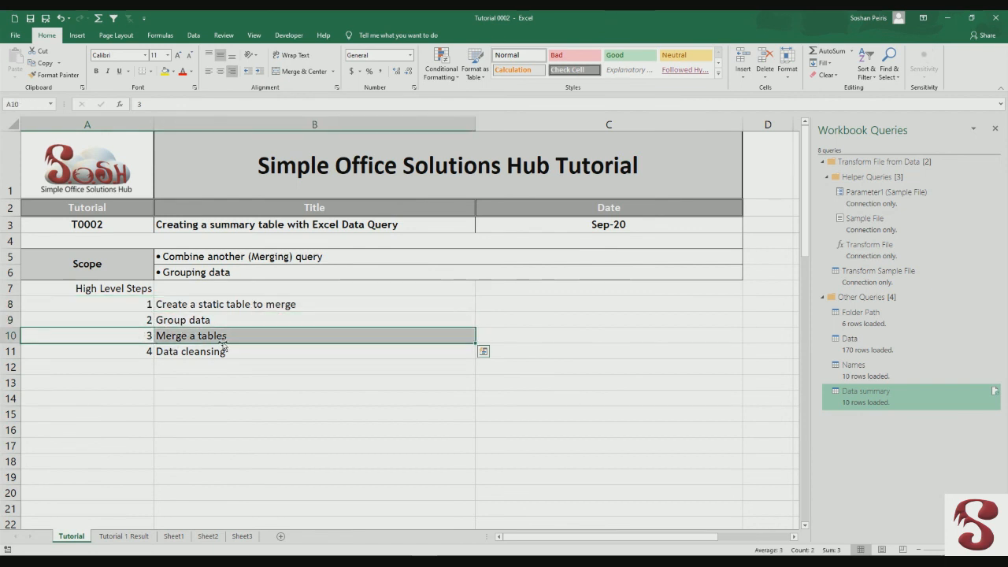
left_click_drag(139, 351, 217, 351)
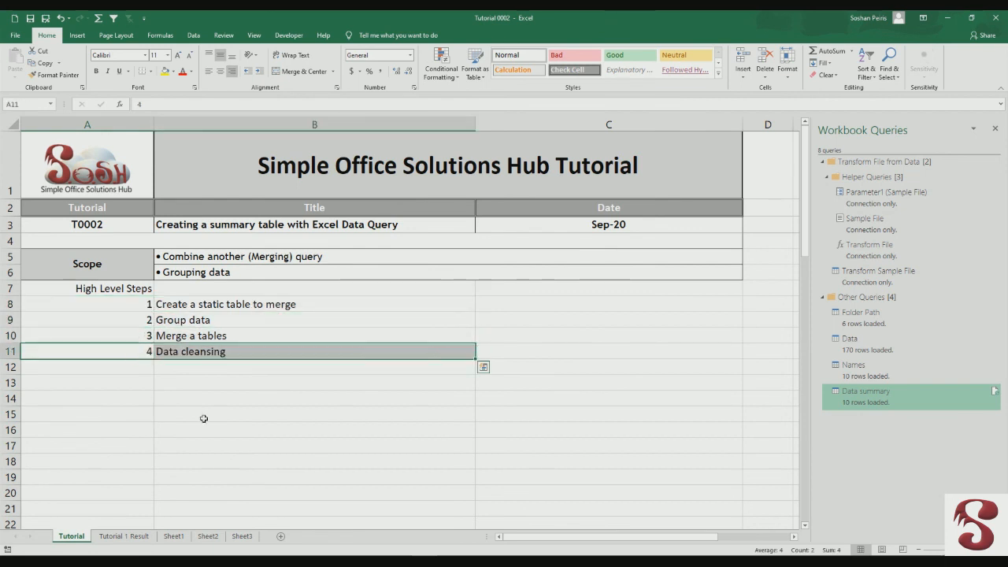
Return to Sheet3 and select all the monthly sales values in the summary table, B2:G11
left_click(242, 535)
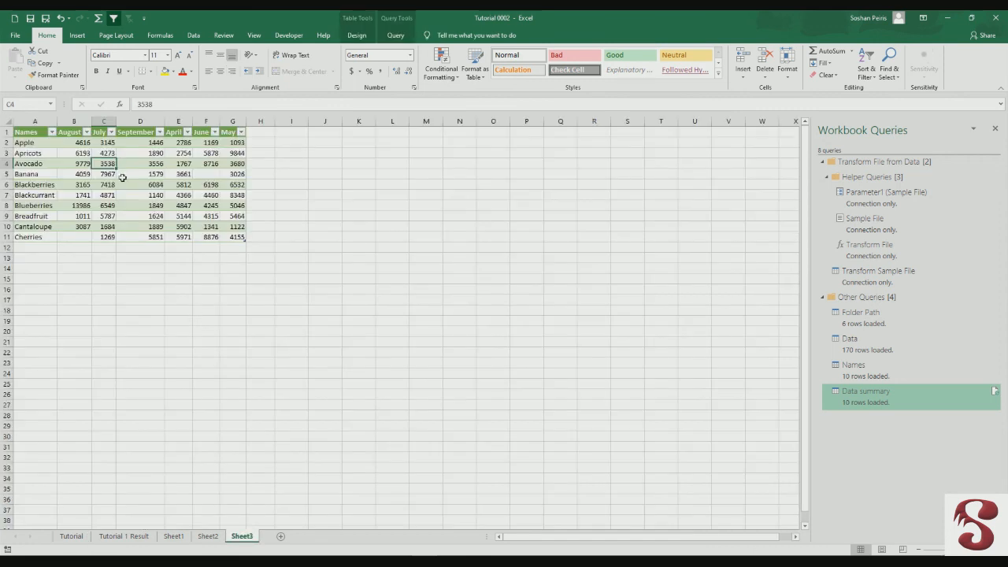
left_click_drag(79, 142, 237, 235)
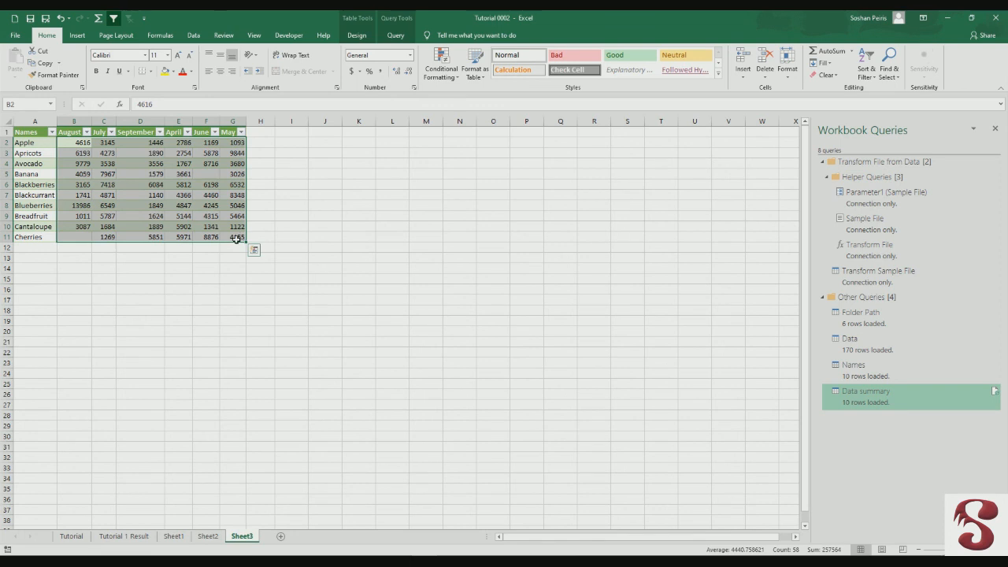